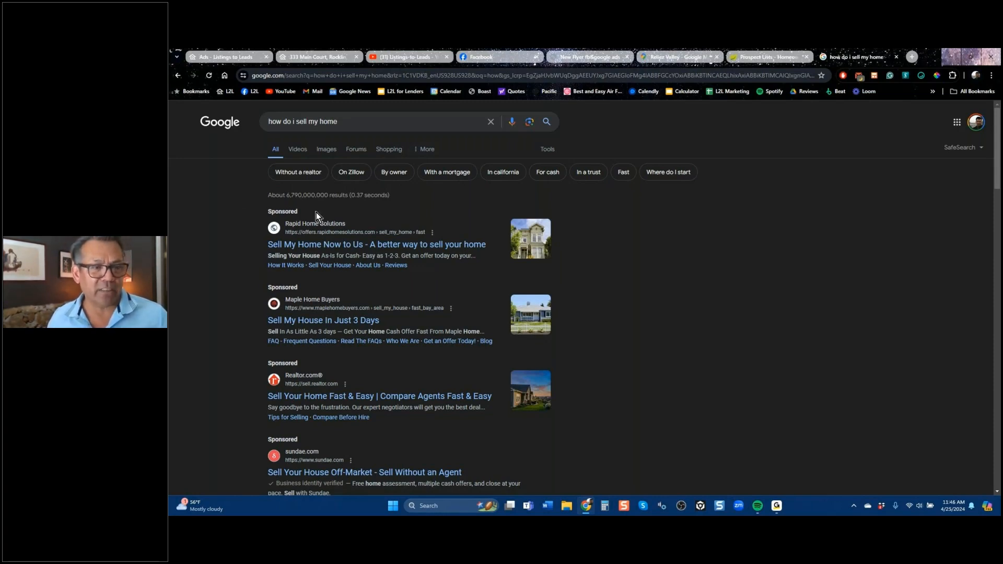
# Examine the Google results for "how do i sell my home", including the sponsored listings, videos and related searches.
pyautogui.moveTo(288, 196); pyautogui.dragTo(302, 196)
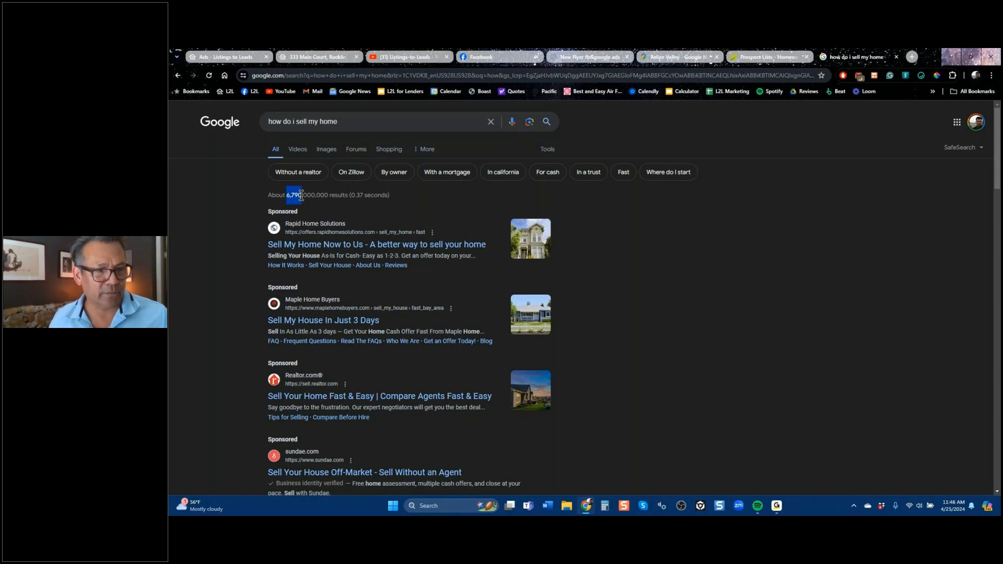
pyautogui.scroll(-5, 729, 324)
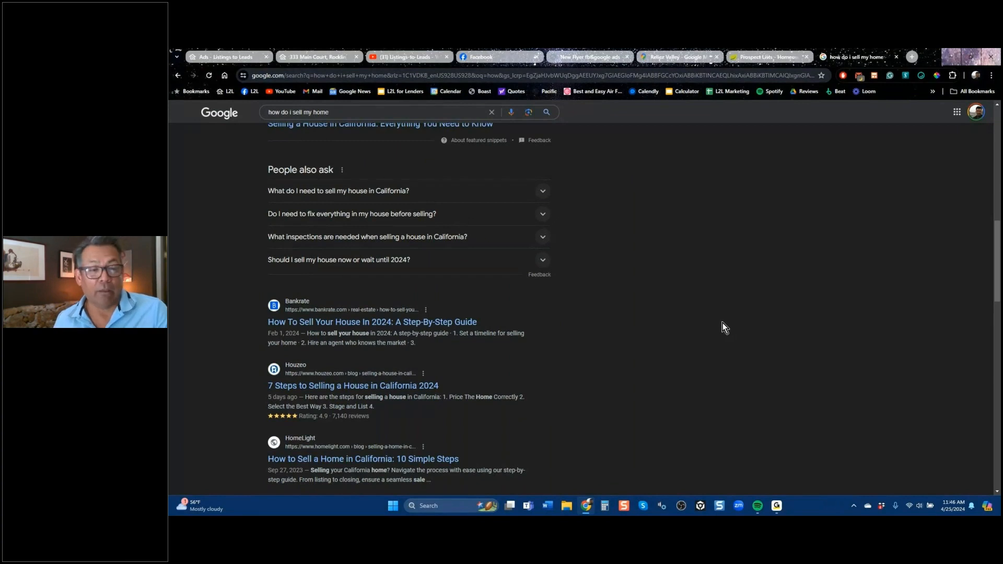
pyautogui.scroll(-10, 722, 322)
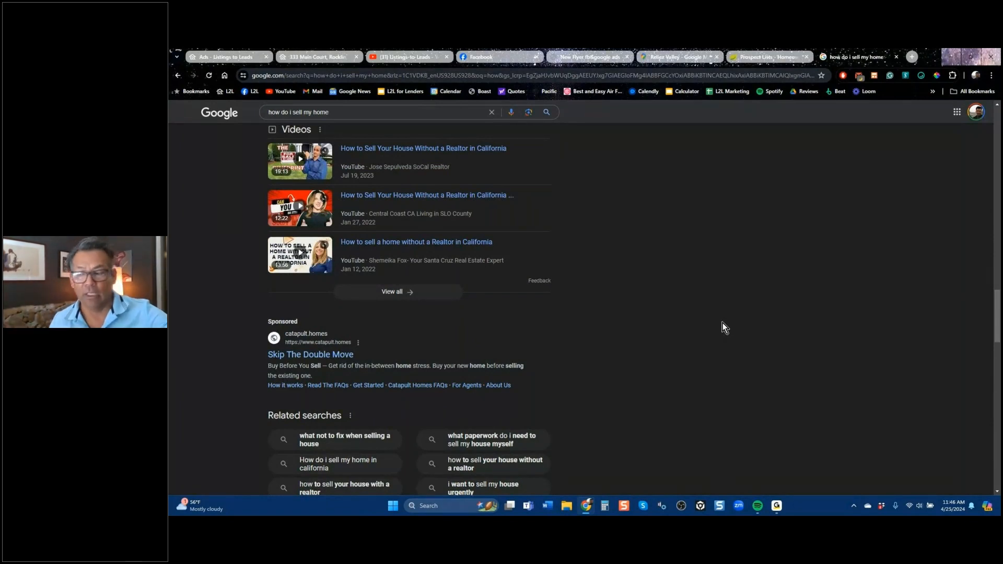
pyautogui.scroll(1, 661, 359)
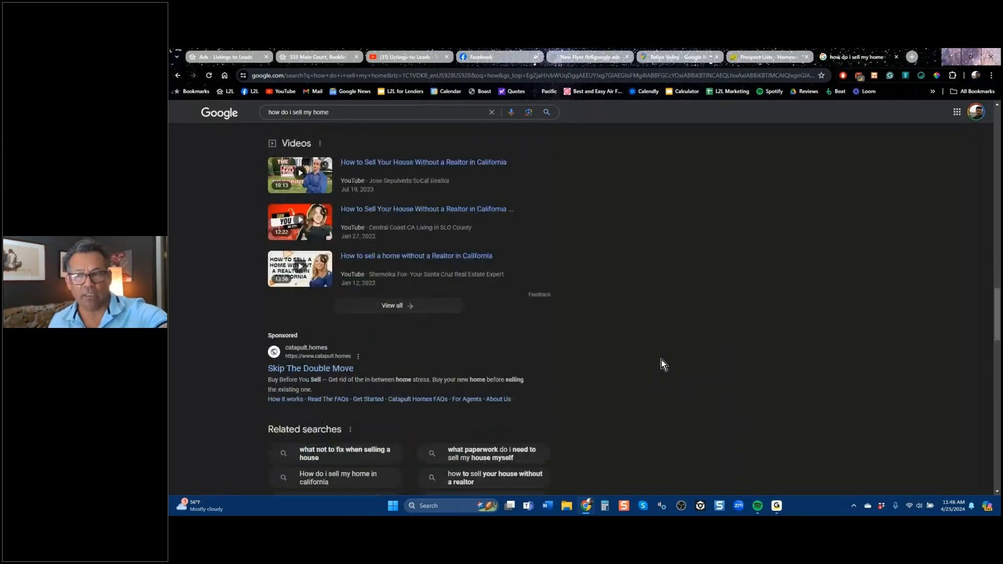
pyautogui.scroll(-1, 662, 359)
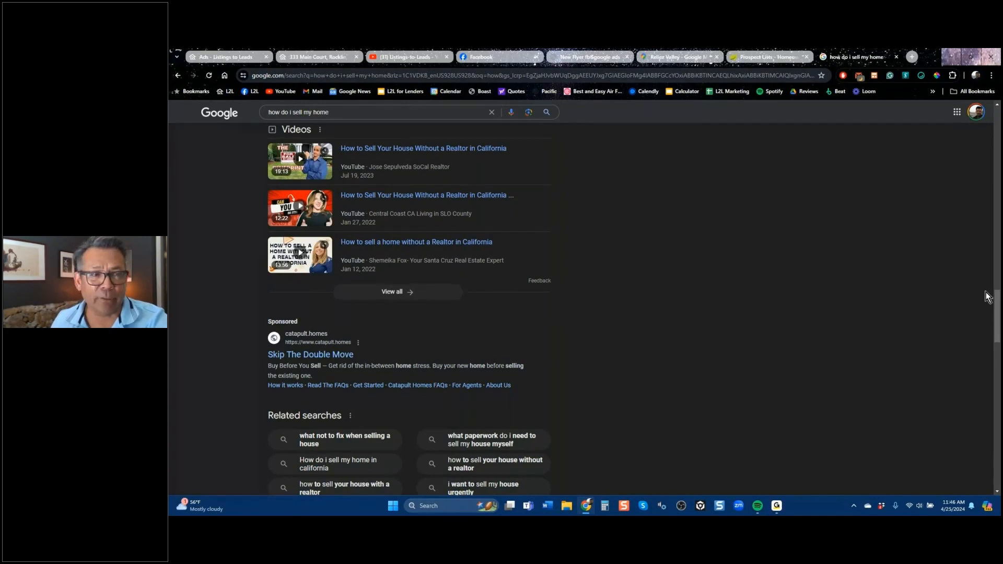
pyautogui.scroll(3, 996, 306)
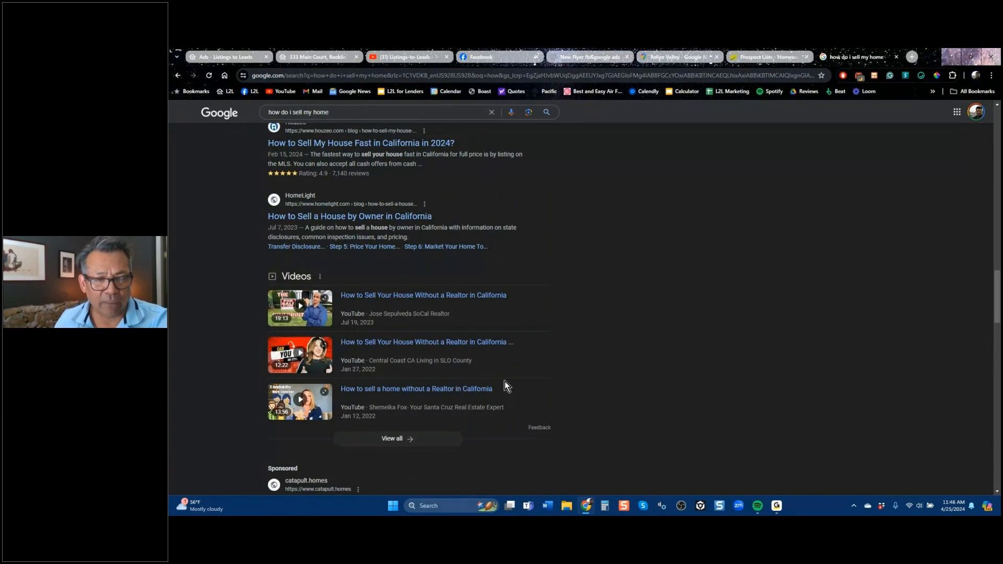
pyautogui.scroll(-5, 628, 369)
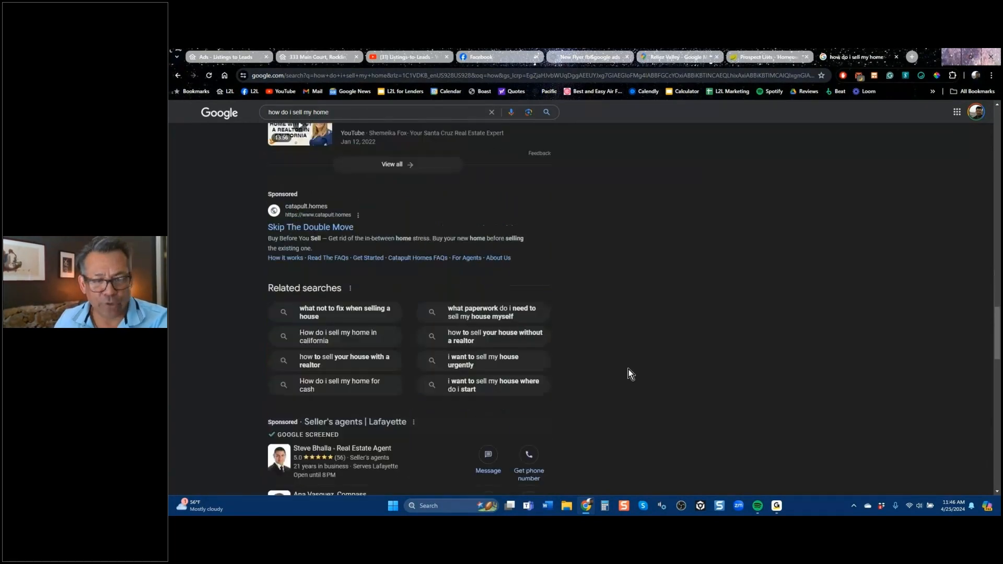
pyautogui.scroll(-1, 631, 368)
pyautogui.scroll(-4, 631, 367)
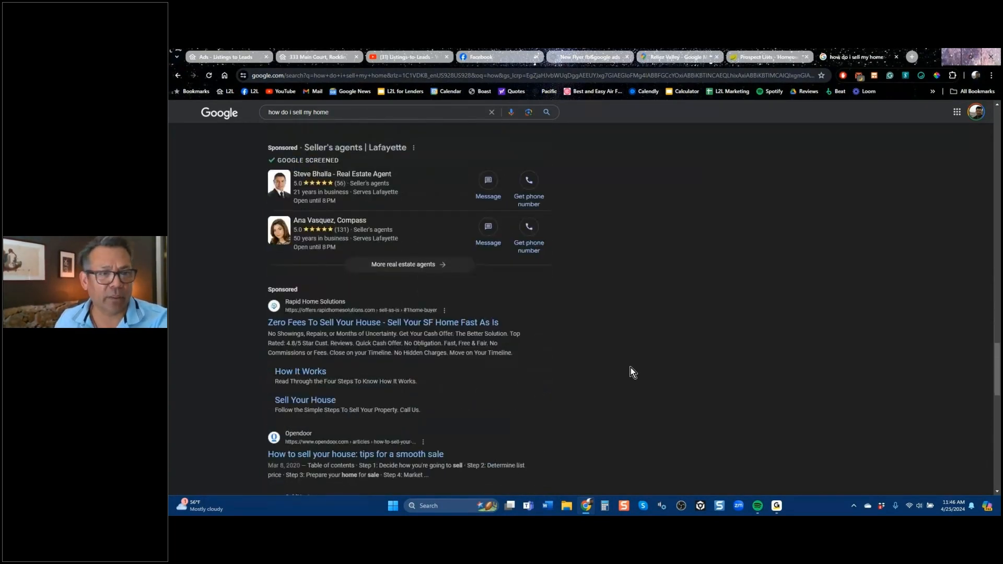
pyautogui.scroll(-5, 631, 368)
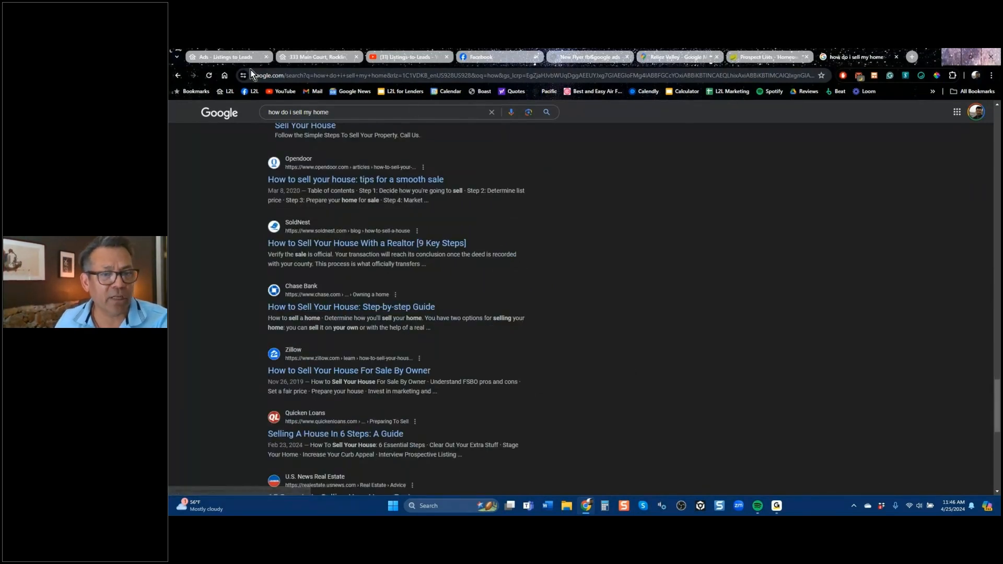
# Switch to Facebook, open the home feed and look through the kinds of posts shown there.
pyautogui.click(237, 59)
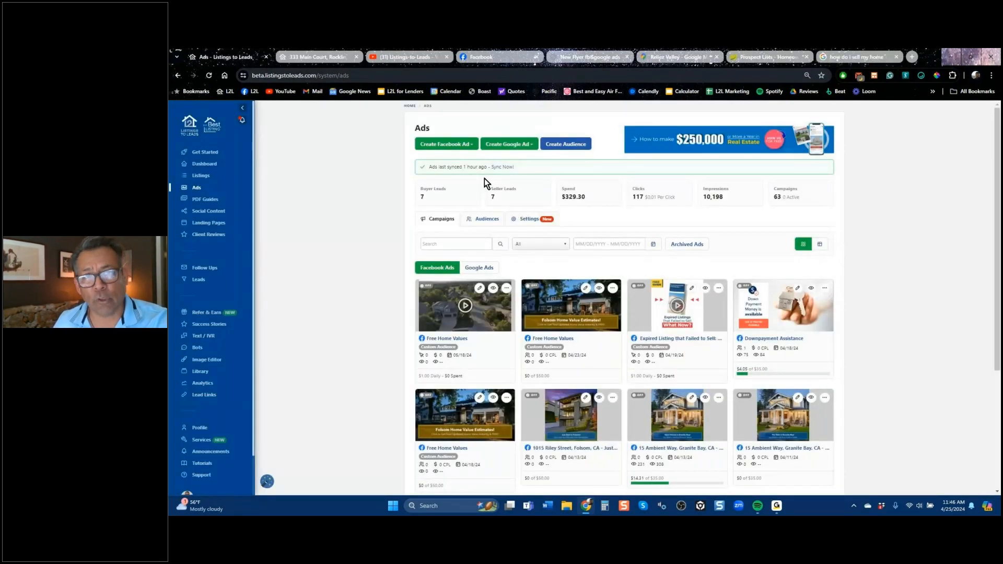
pyautogui.click(494, 58)
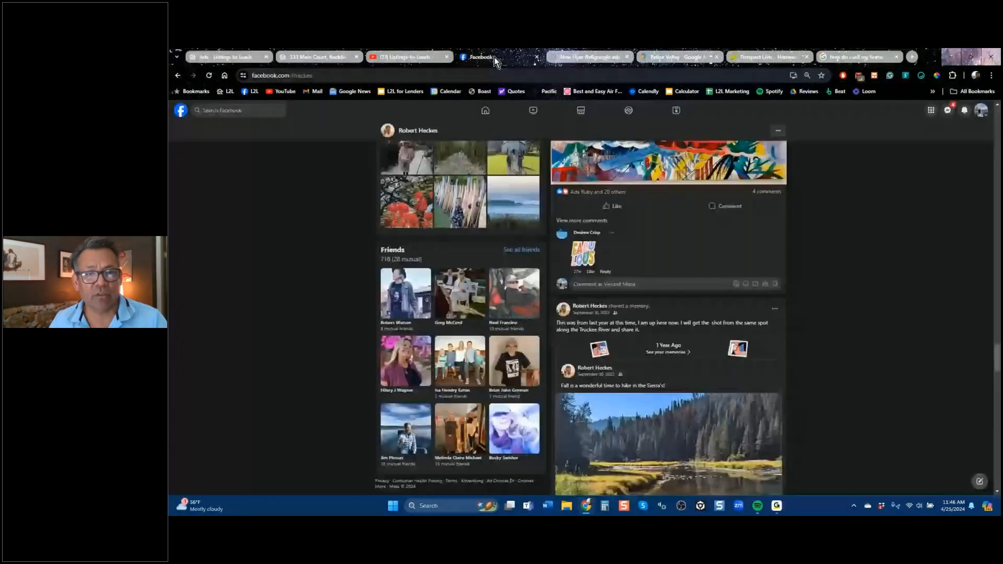
pyautogui.click(485, 111)
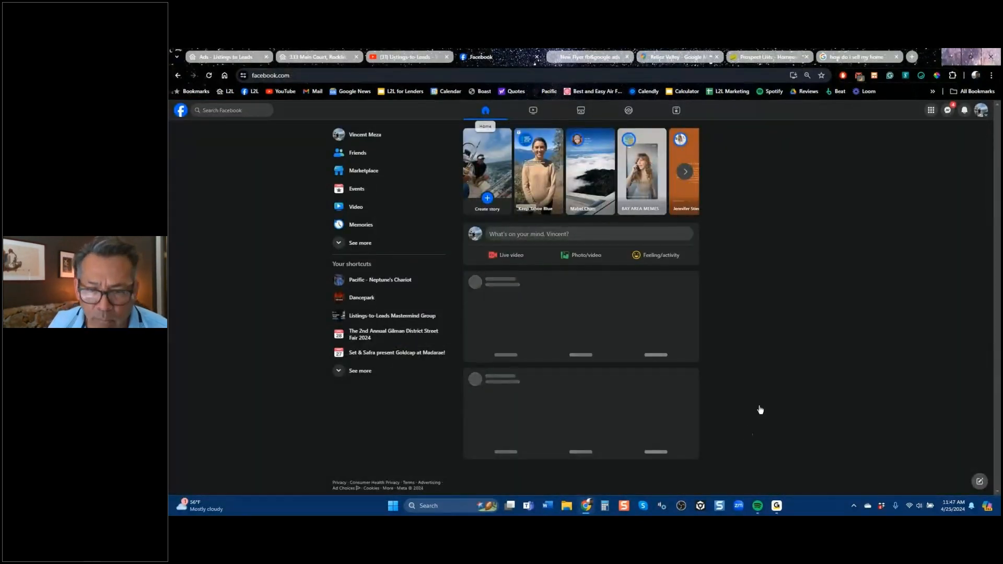
pyautogui.scroll(-4, 647, 426)
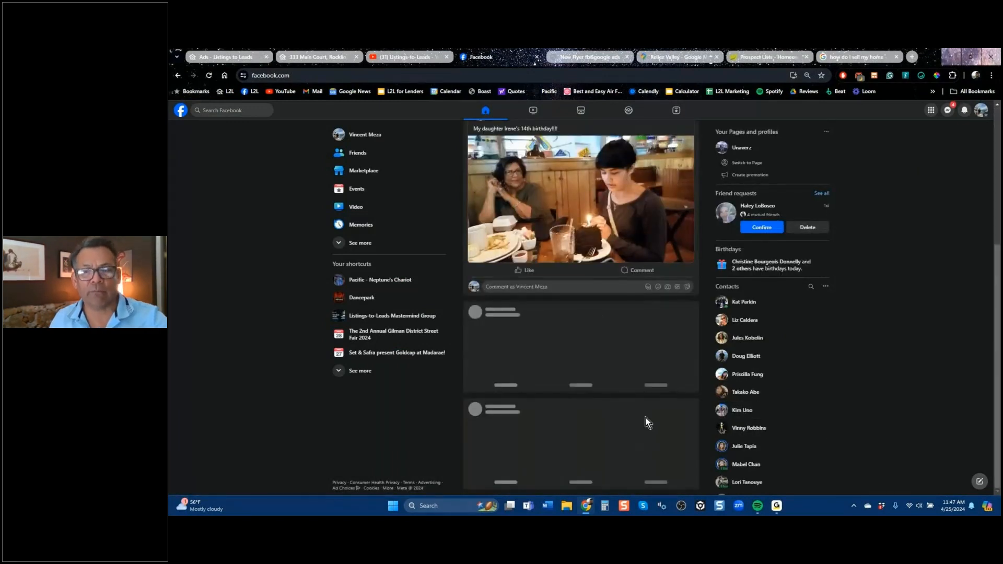
pyautogui.scroll(-3, 613, 387)
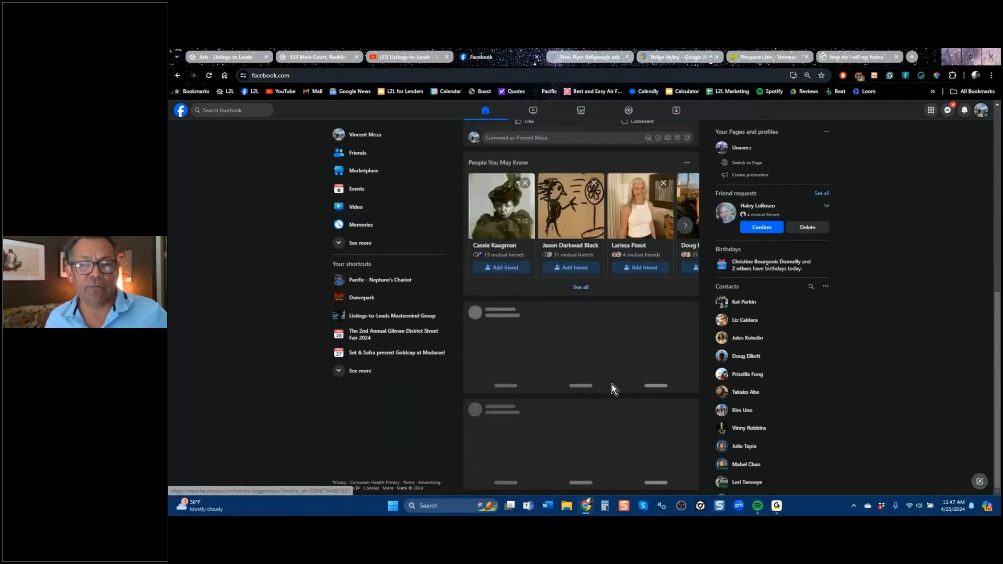
pyautogui.scroll(-5, 613, 387)
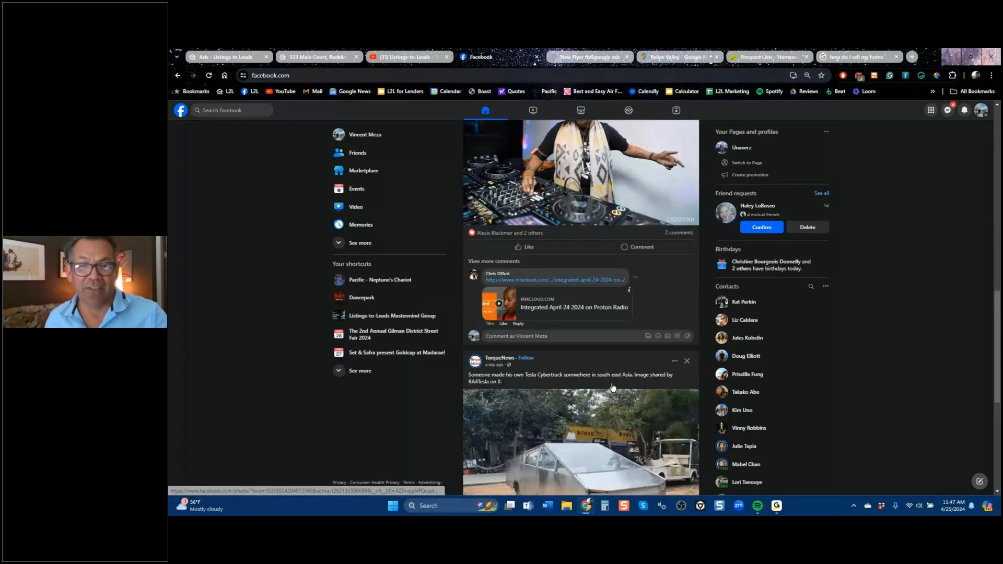
pyautogui.scroll(-5, 613, 386)
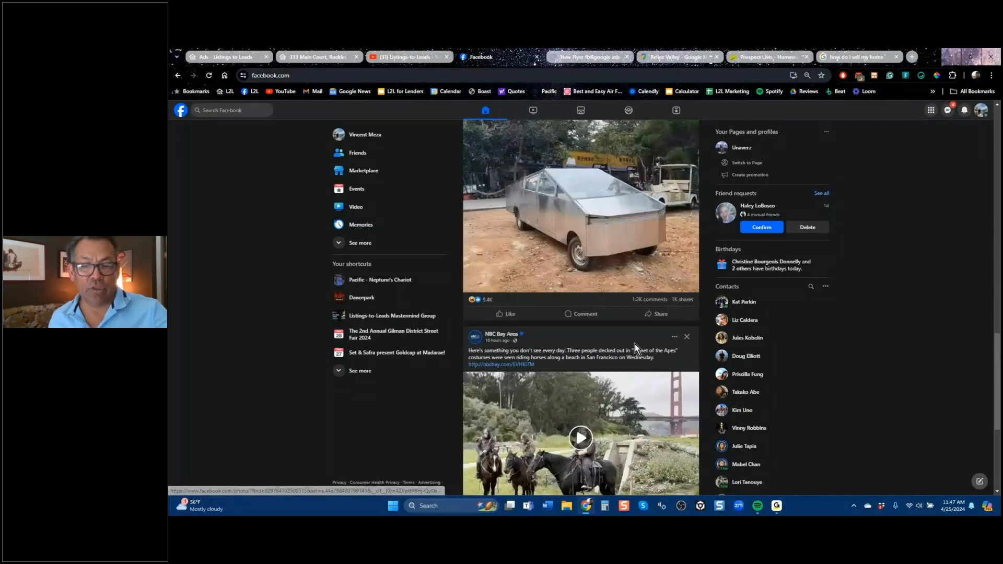
pyautogui.scroll(7, 634, 344)
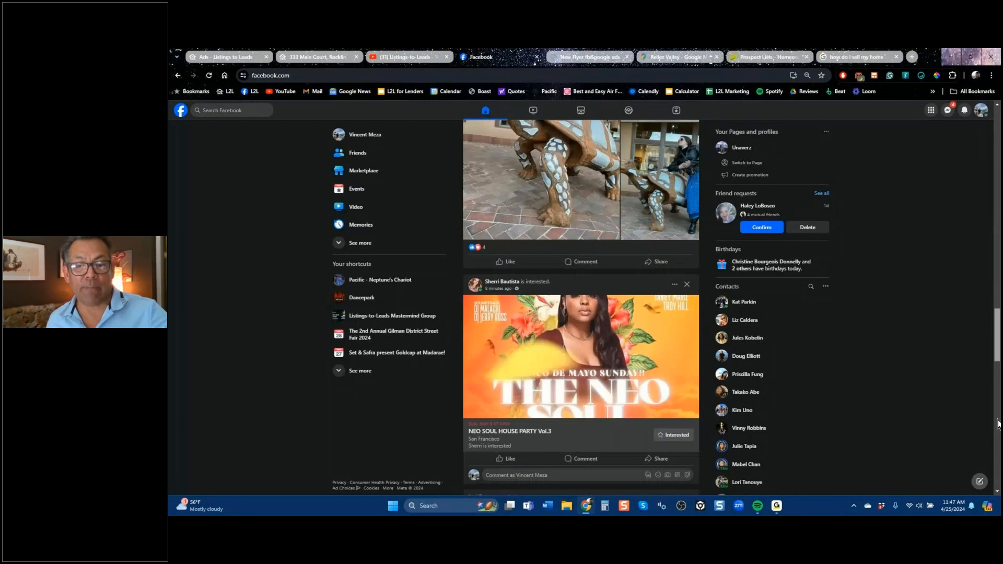
pyautogui.scroll(-2, 997, 430)
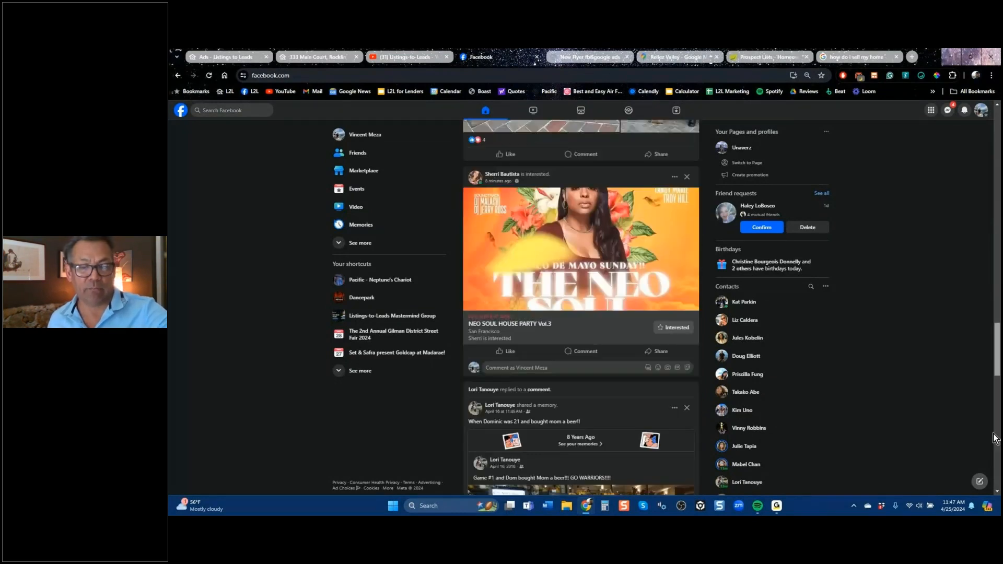
pyautogui.scroll(-7, 995, 439)
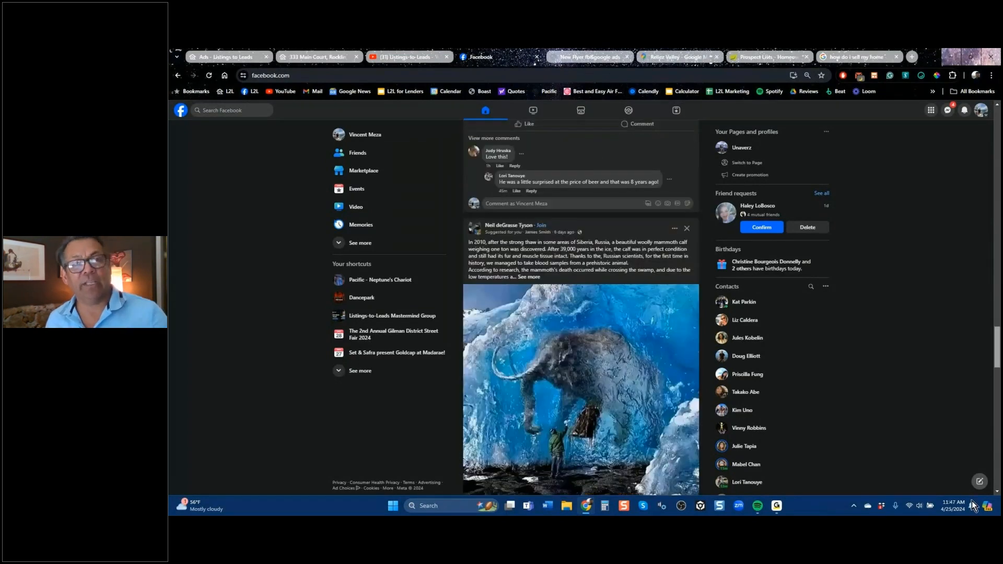
pyautogui.scroll(-2, 972, 501)
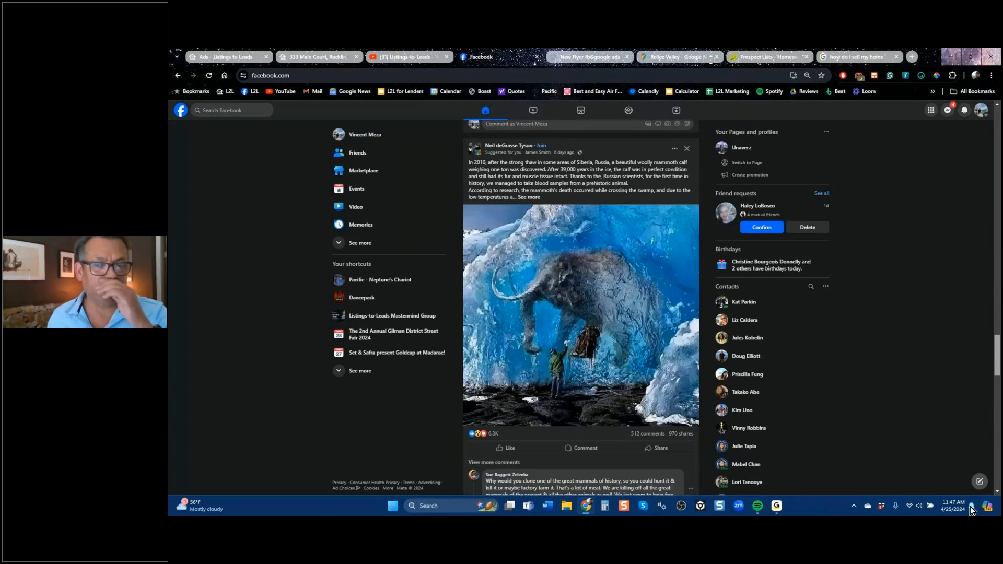
pyautogui.scroll(-1, 964, 506)
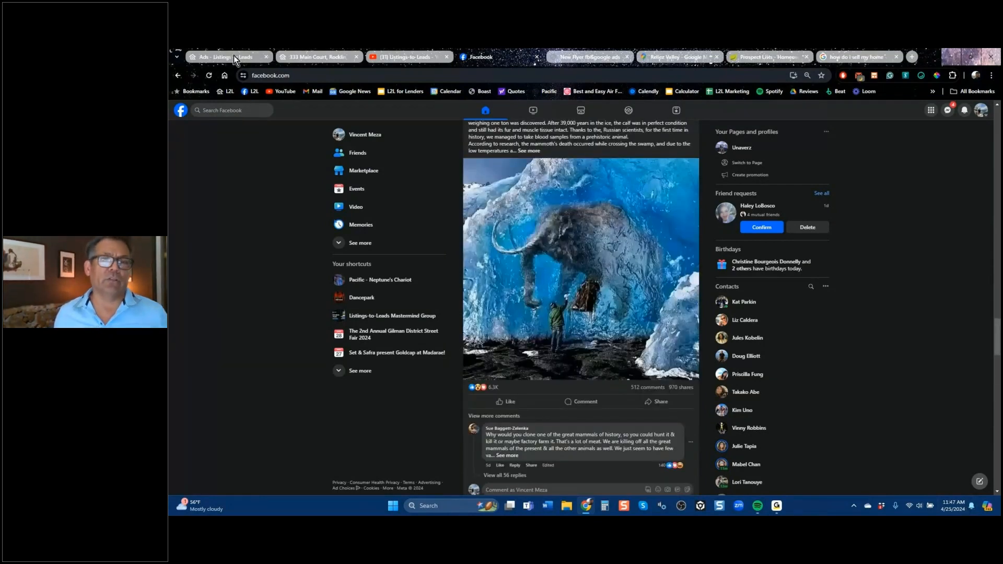
# Return to the Listings to Leads Ads page and start a Google PDF guide ad for the seller guide Home Appraisals for Sellers.
pyautogui.click(234, 55)
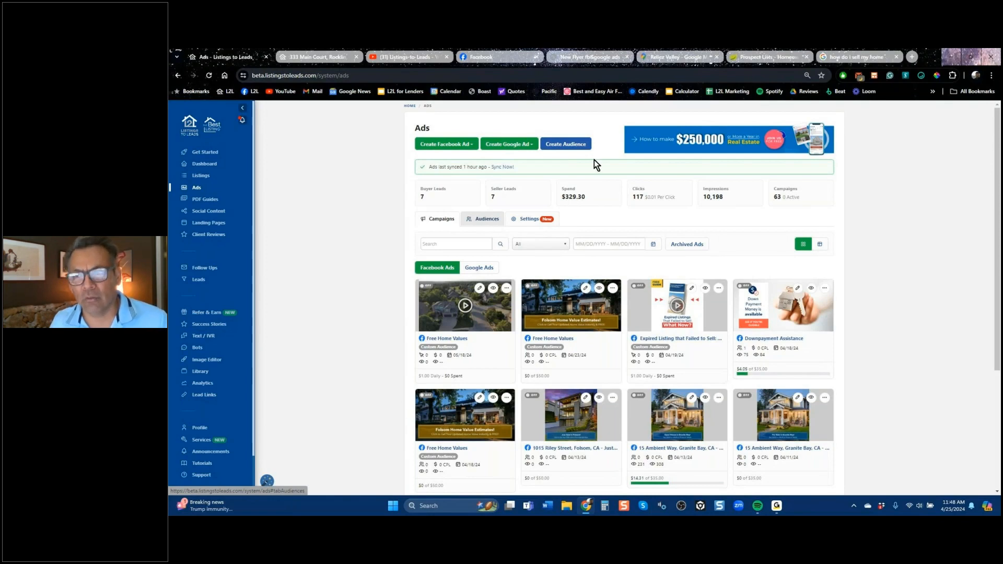
pyautogui.click(851, 56)
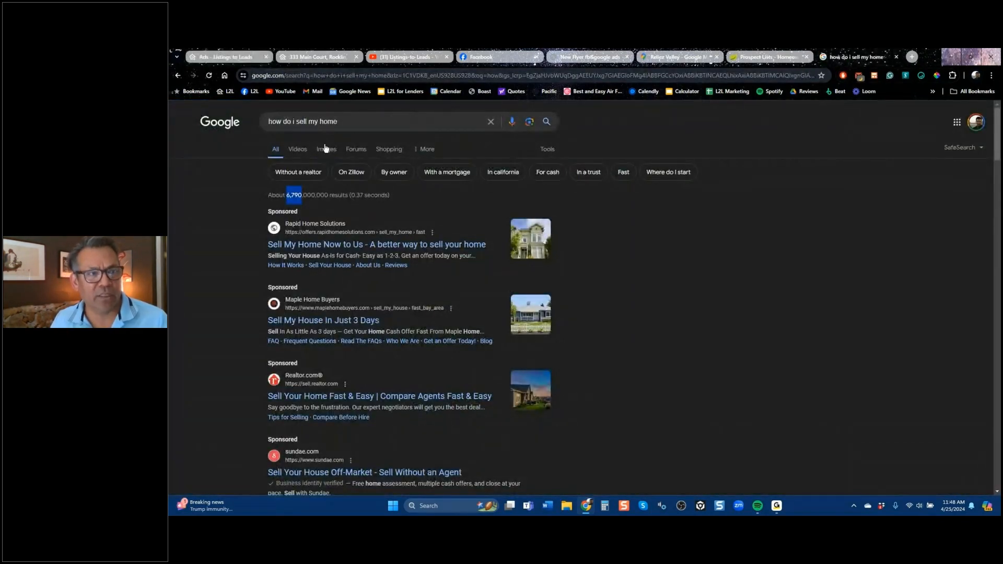
pyautogui.click(255, 61)
pyautogui.click(509, 144)
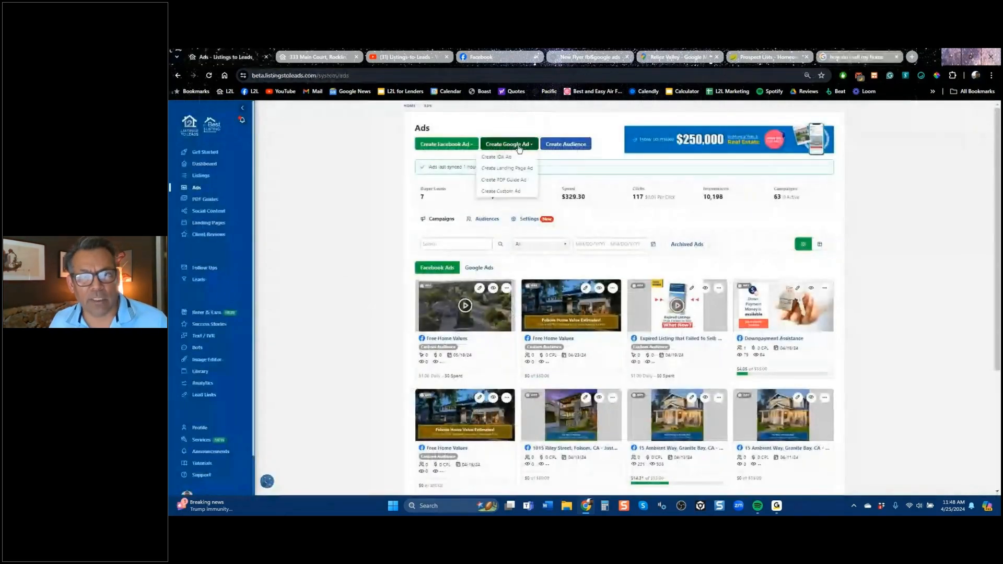
pyautogui.click(513, 179)
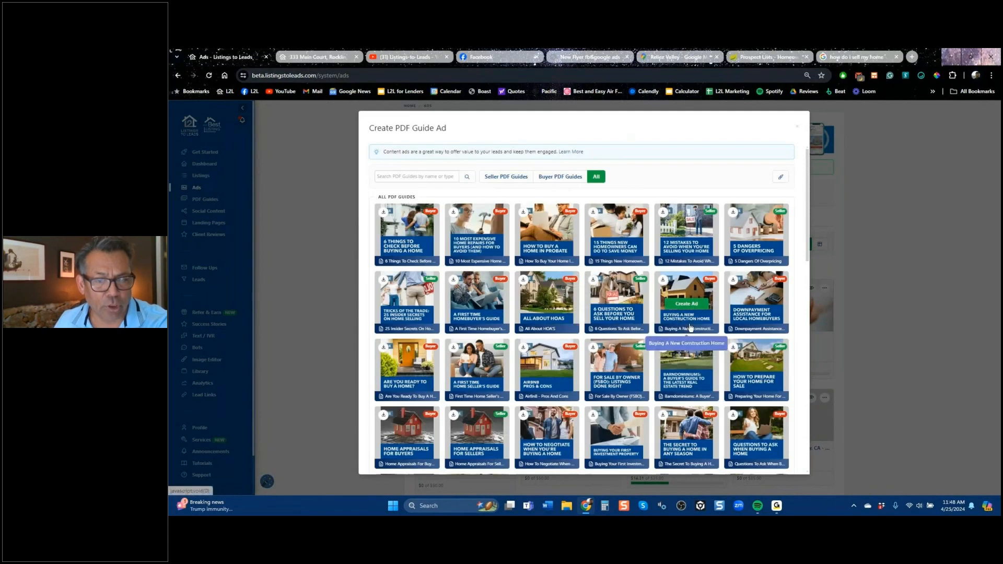
pyautogui.click(493, 178)
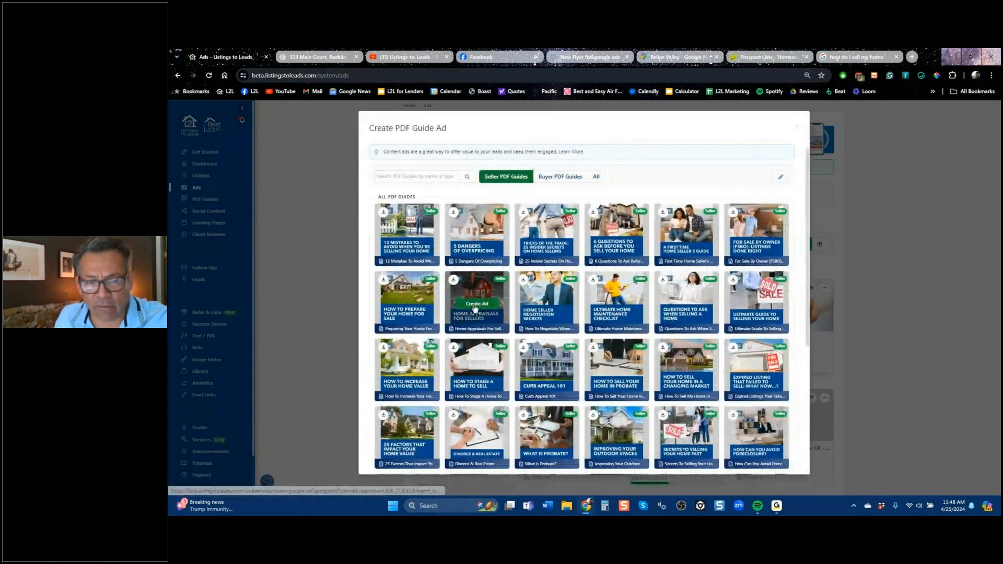
pyautogui.click(475, 304)
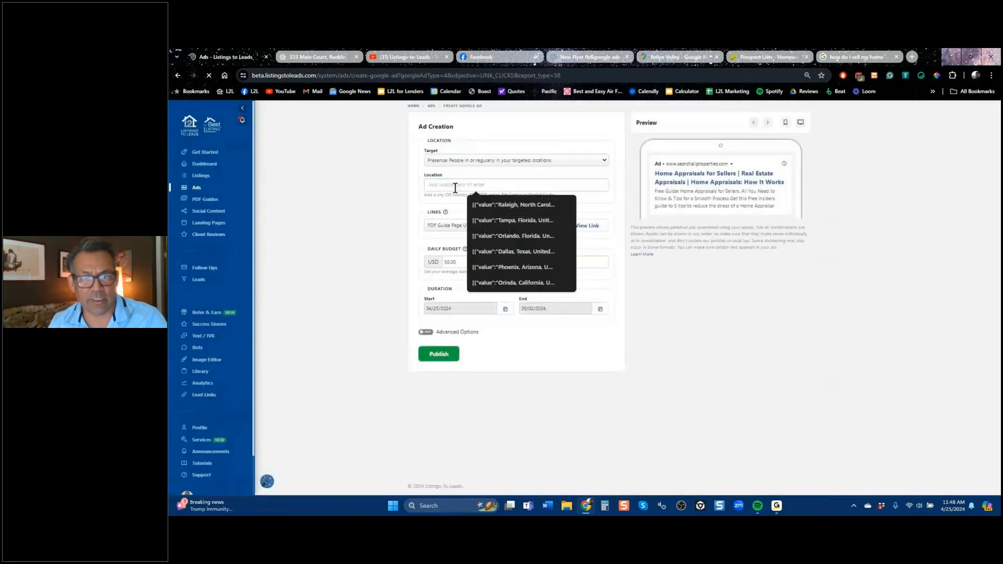
# Target the PDF guide ad to Orinda, California, United States, and go back to the Ads page without publishing.
pyautogui.click(453, 187)
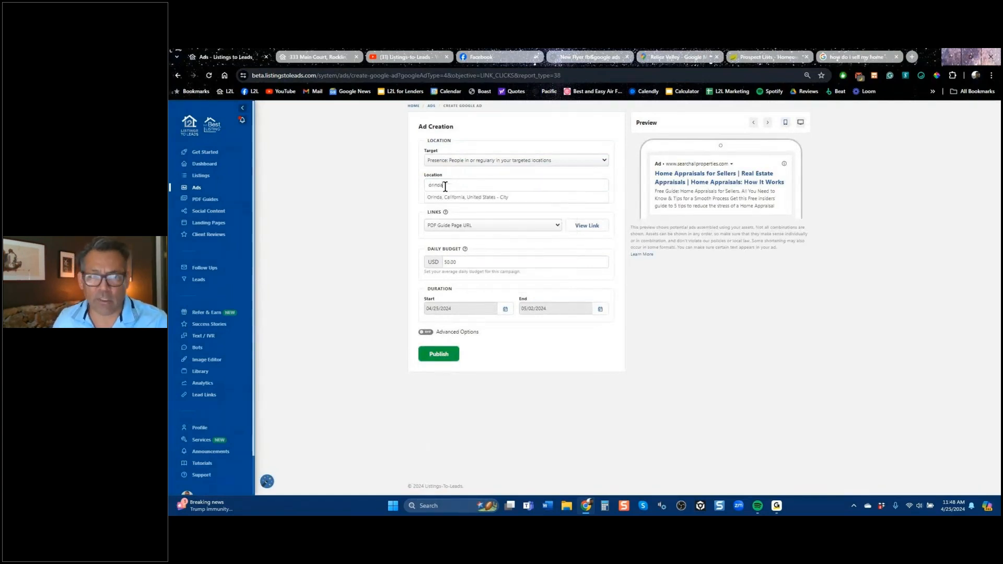
pyautogui.click(453, 197)
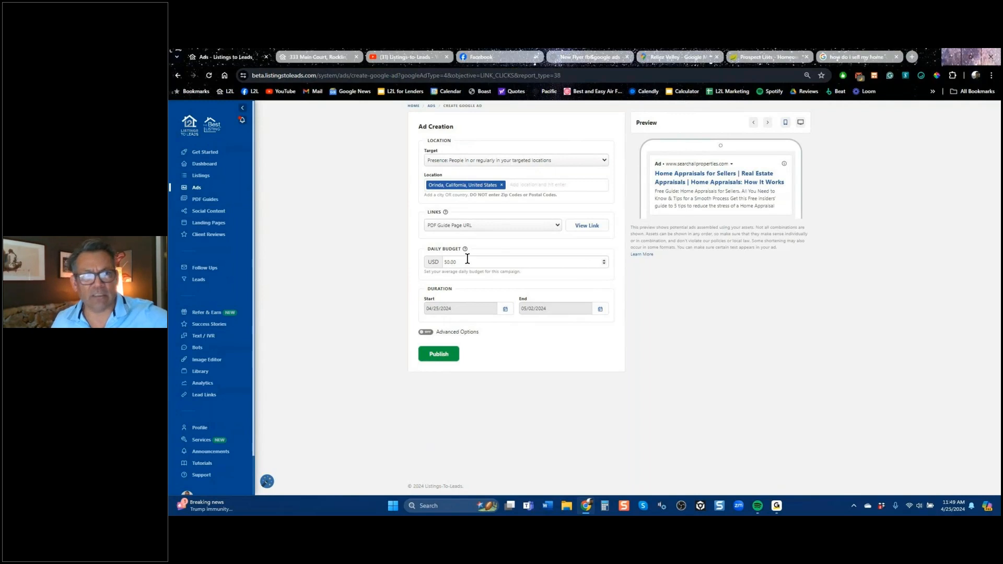
pyautogui.click(177, 77)
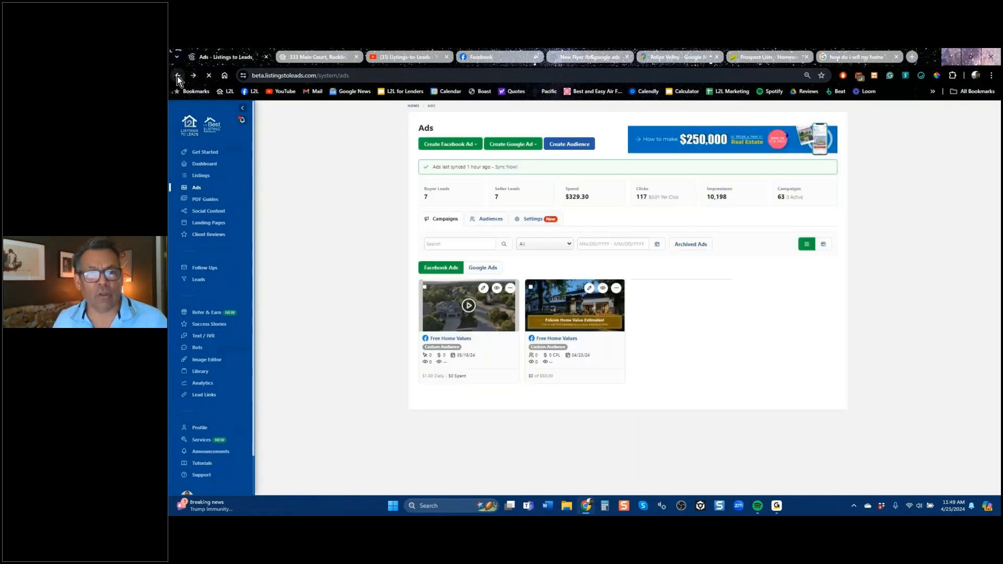
# Create a Google search ad for the Miami landing page.
pyautogui.click(507, 146)
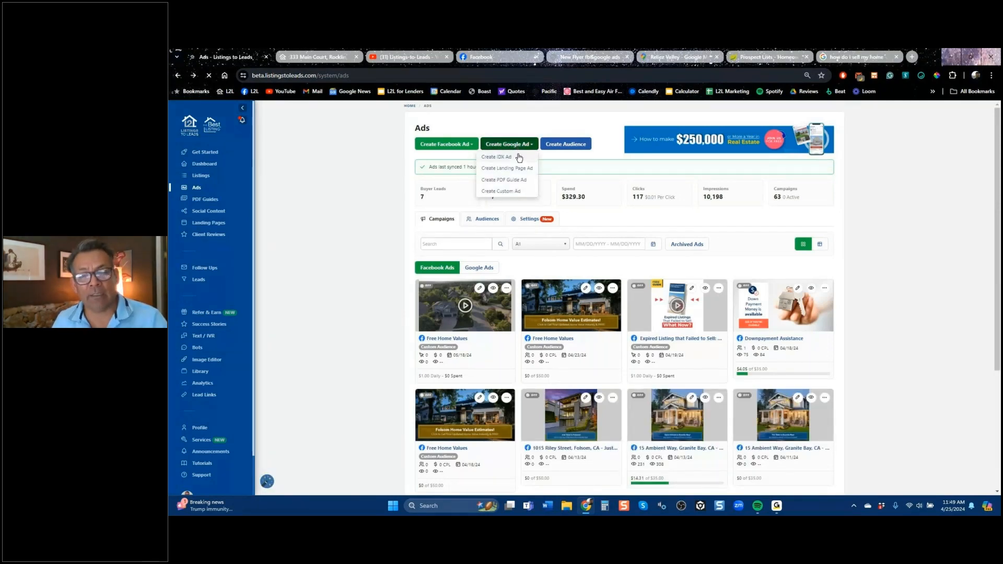
pyautogui.click(515, 169)
pyautogui.click(621, 299)
pyautogui.moveTo(664, 334); pyautogui.dragTo(663, 359)
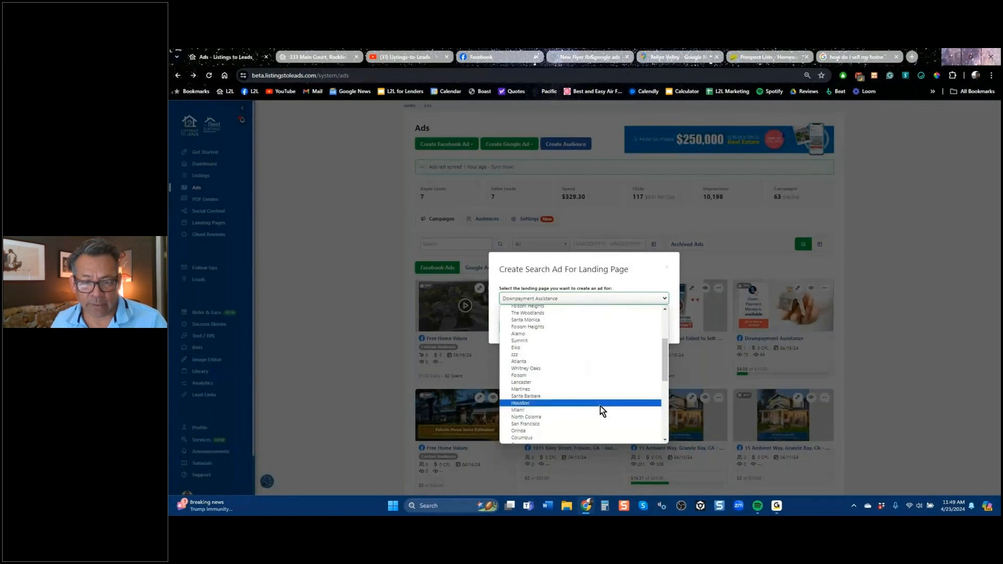
pyautogui.click(527, 410)
pyautogui.click(518, 328)
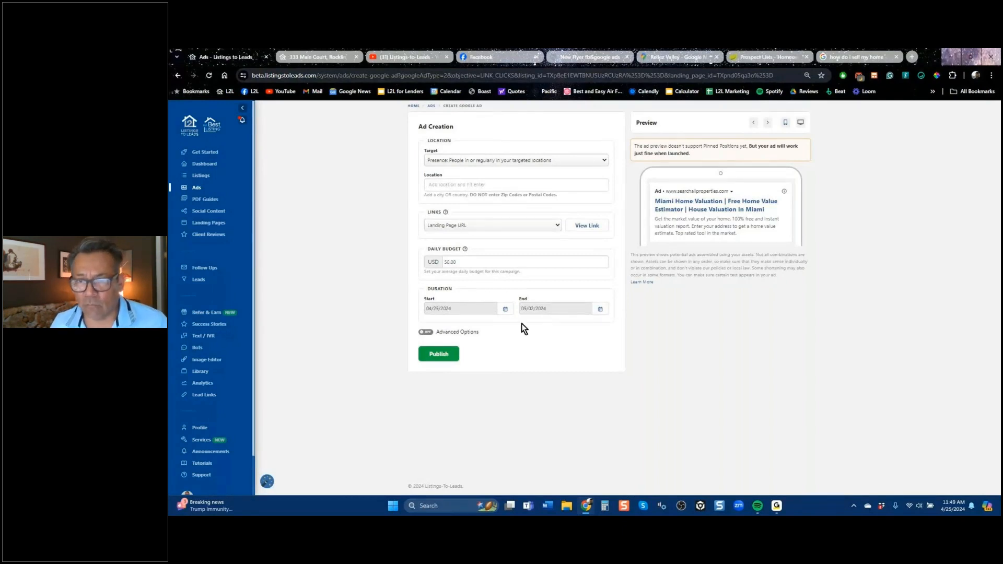
# Set the ad's target location to the city of Miami, Florida, United States.
pyautogui.click(489, 183)
pyautogui.write('miami')
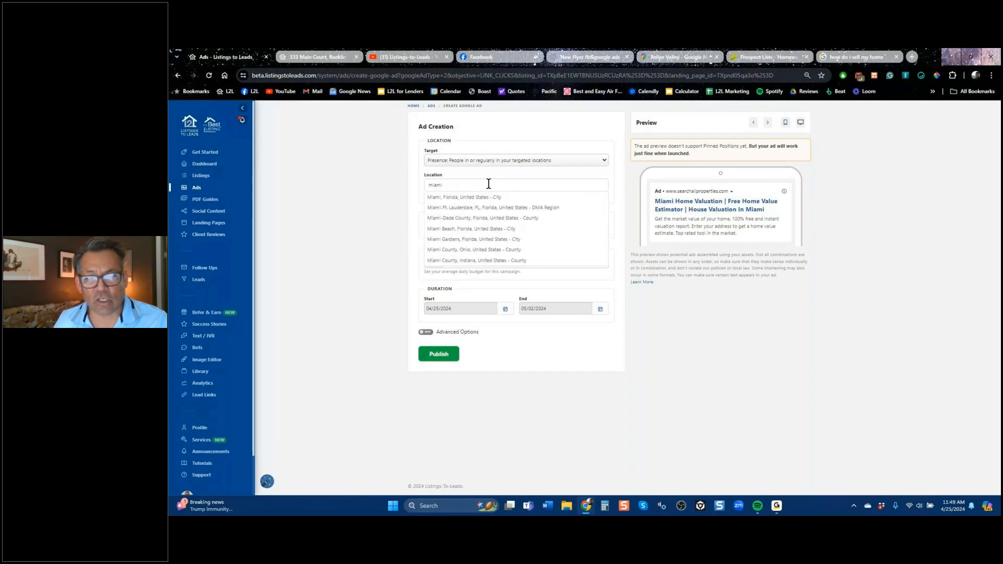
pyautogui.click(481, 197)
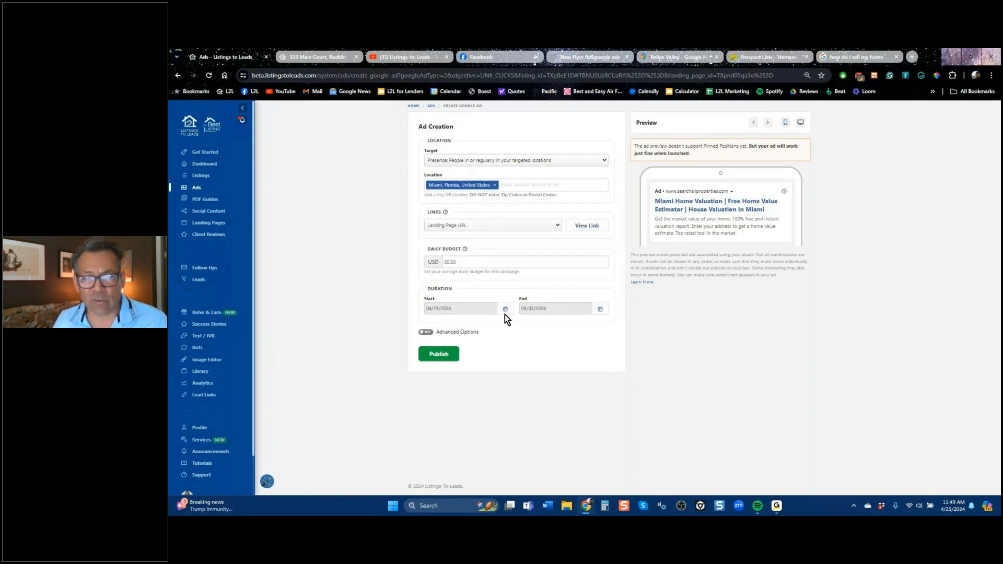
# Preview the Miami landing page linked to the ad, then return and examine the daily budget and ad preview description.
pyautogui.moveTo(468, 268); pyautogui.dragTo(442, 268)
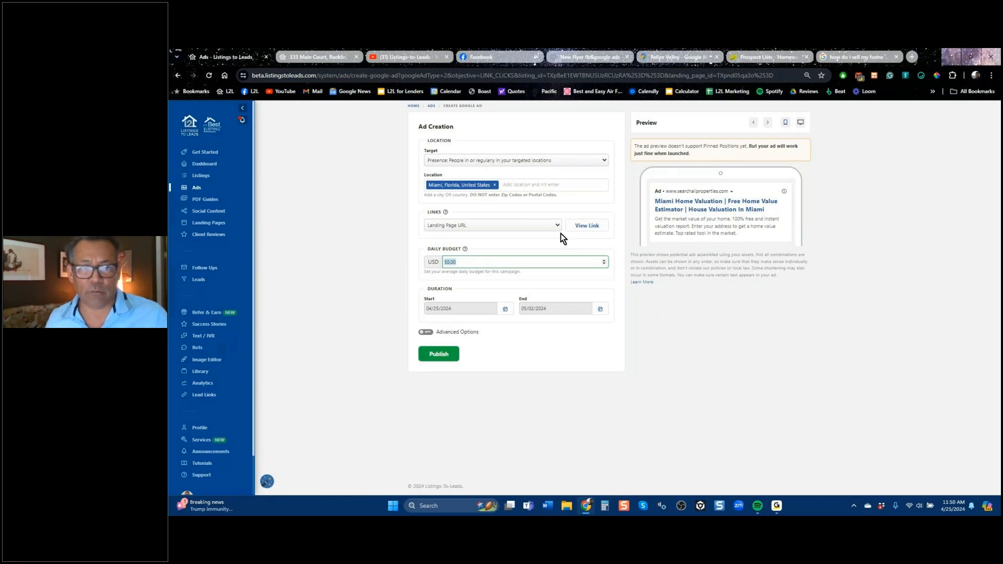
pyautogui.click(594, 226)
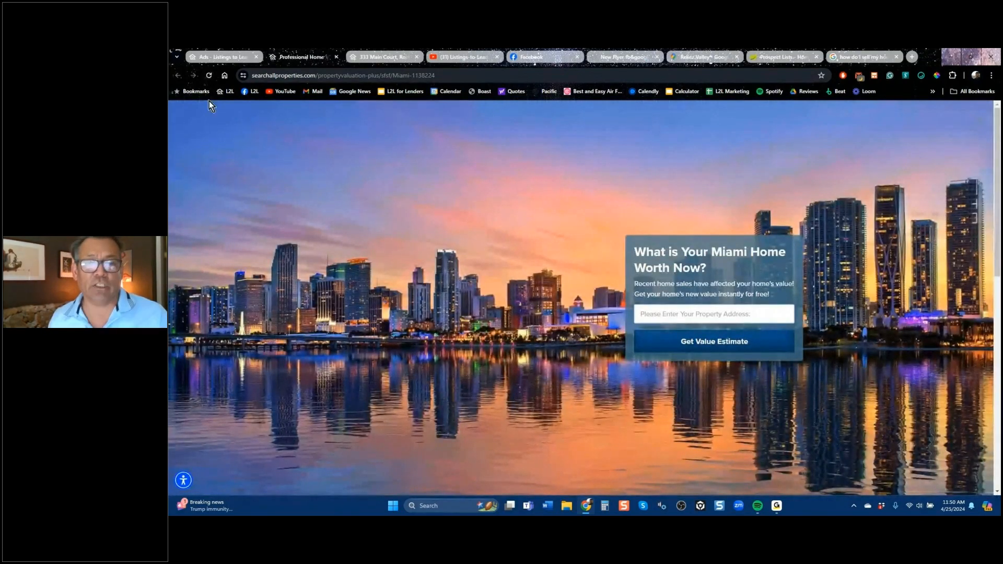
pyautogui.click(222, 57)
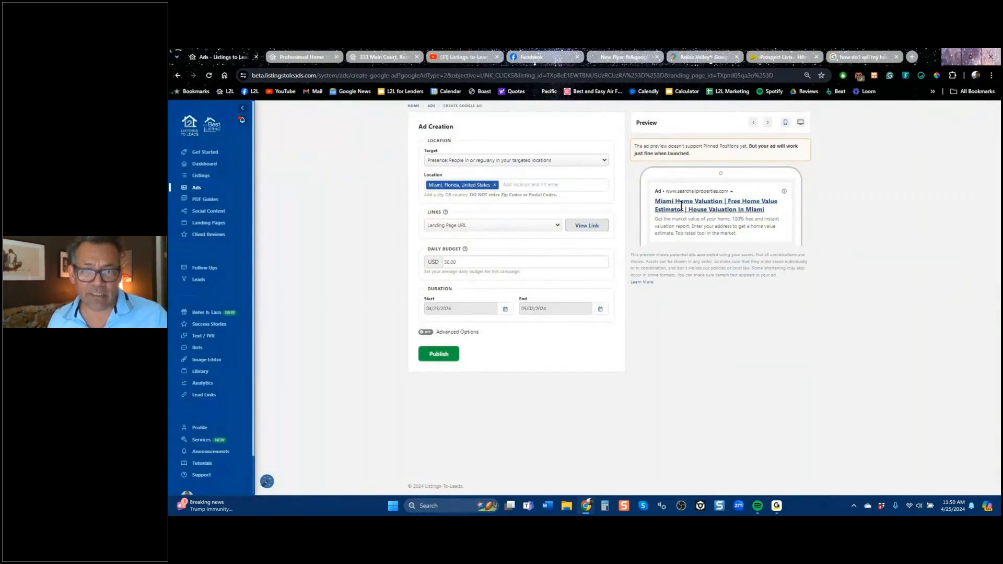
pyautogui.moveTo(738, 232); pyautogui.dragTo(659, 214)
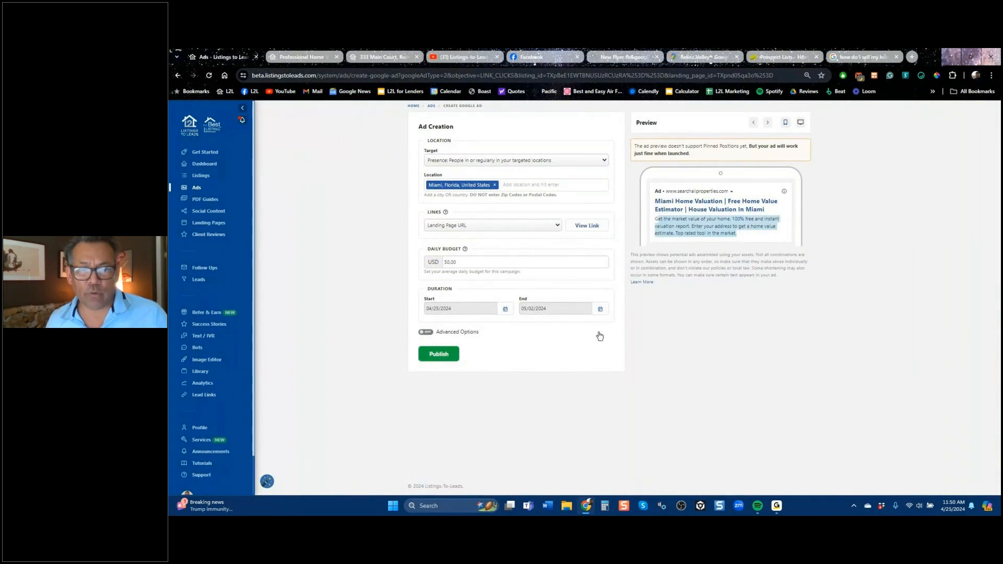
# Turn on the ad's advanced options and review its keywords, headlines, descriptions and sitelink extensions.
pyautogui.click(426, 332)
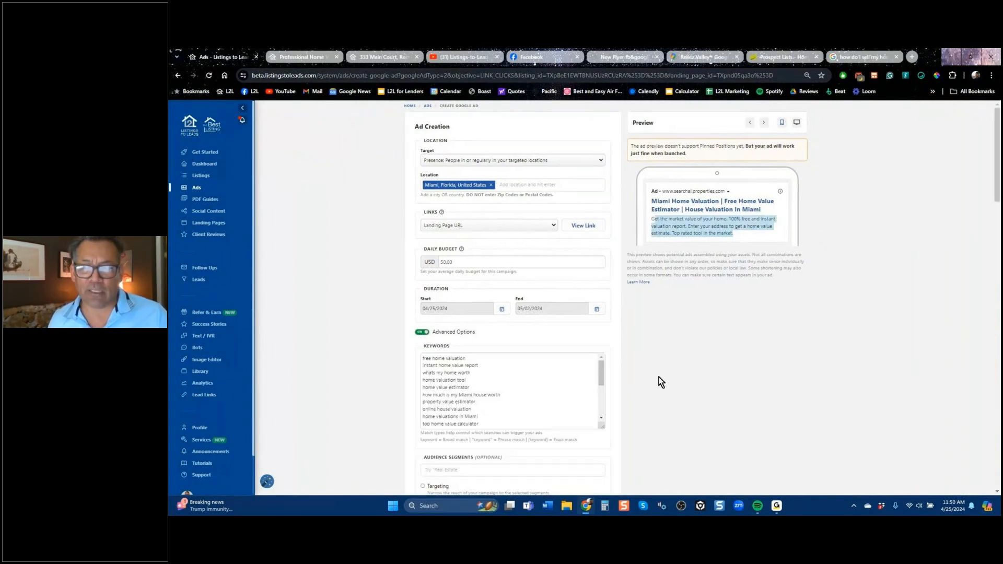
pyautogui.moveTo(995, 196); pyautogui.dragTo(995, 237)
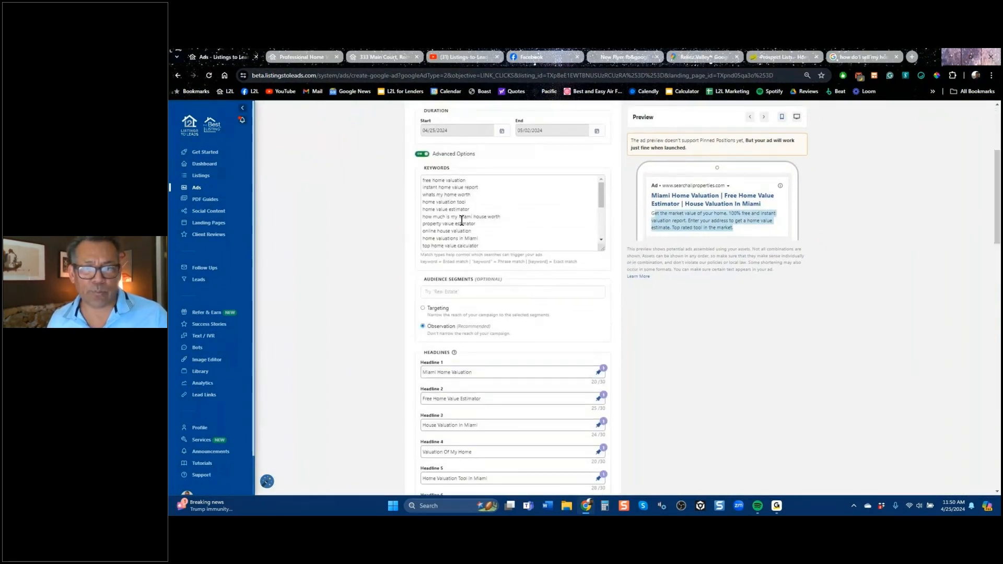
pyautogui.moveTo(601, 204); pyautogui.dragTo(601, 261)
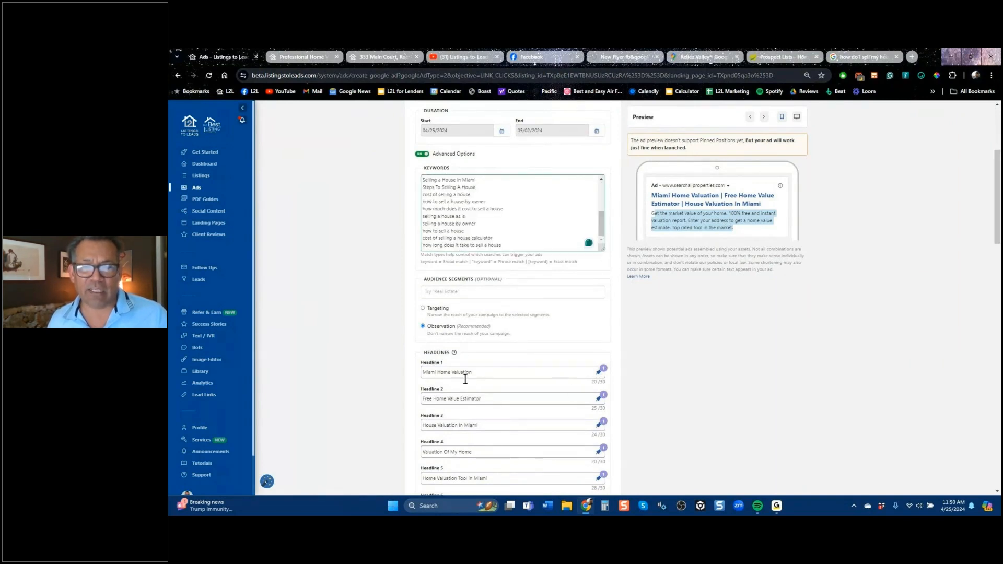
pyautogui.scroll(-5, 630, 378)
pyautogui.scroll(-5, 529, 250)
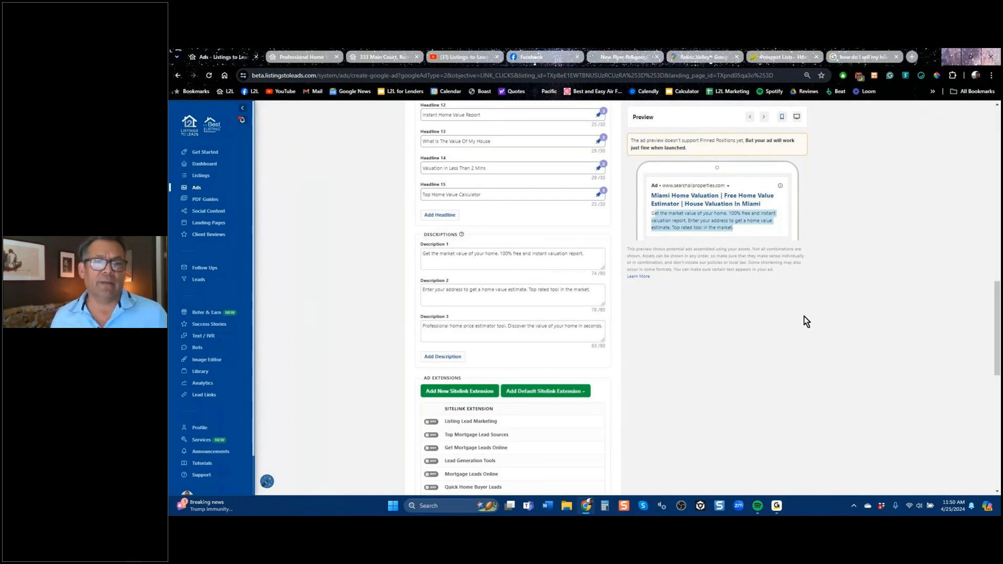
pyautogui.scroll(14, 803, 318)
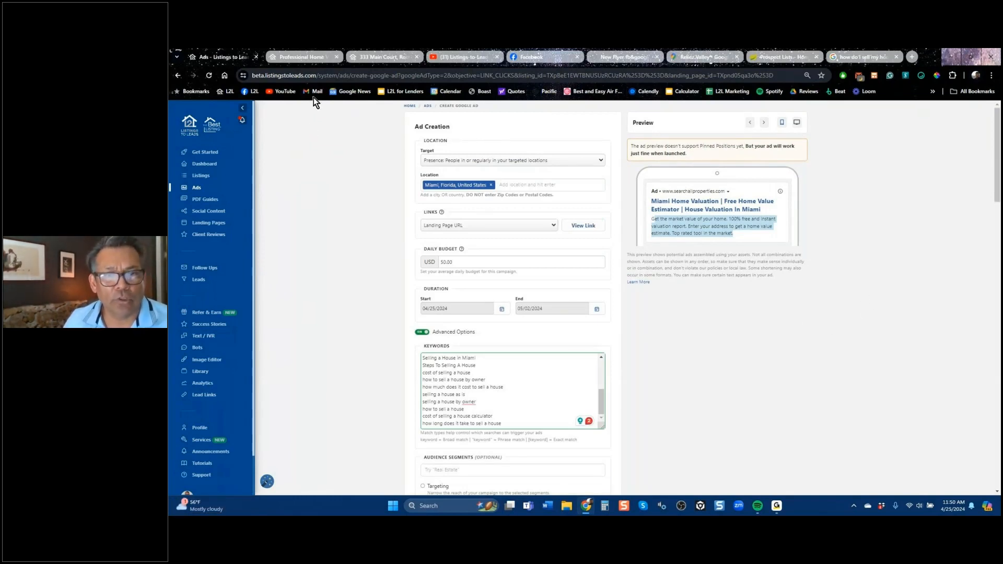
# Compare the Miami home value landing page with the house-selling and home valuation keywords in the ad.
pyautogui.click(308, 58)
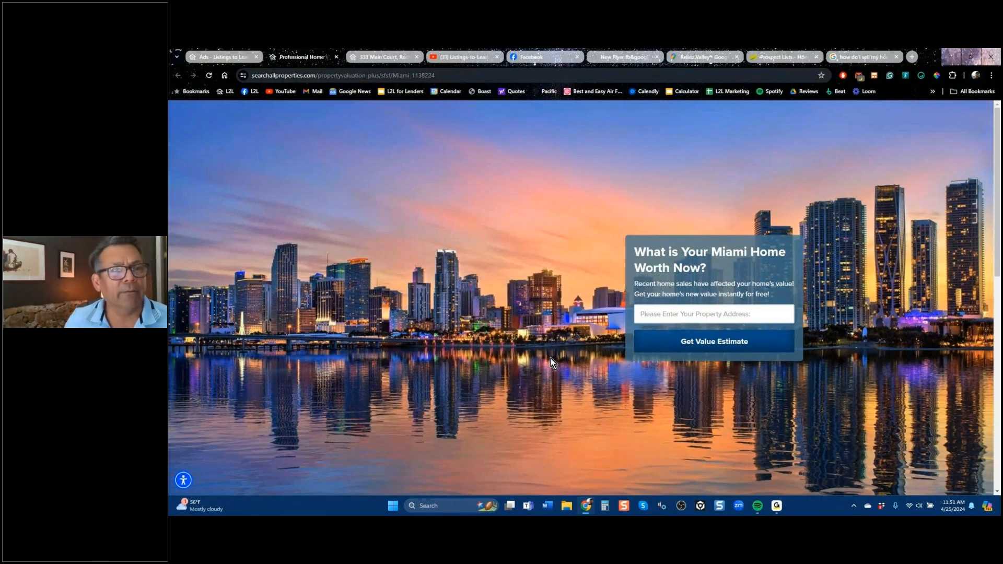
pyautogui.click(223, 57)
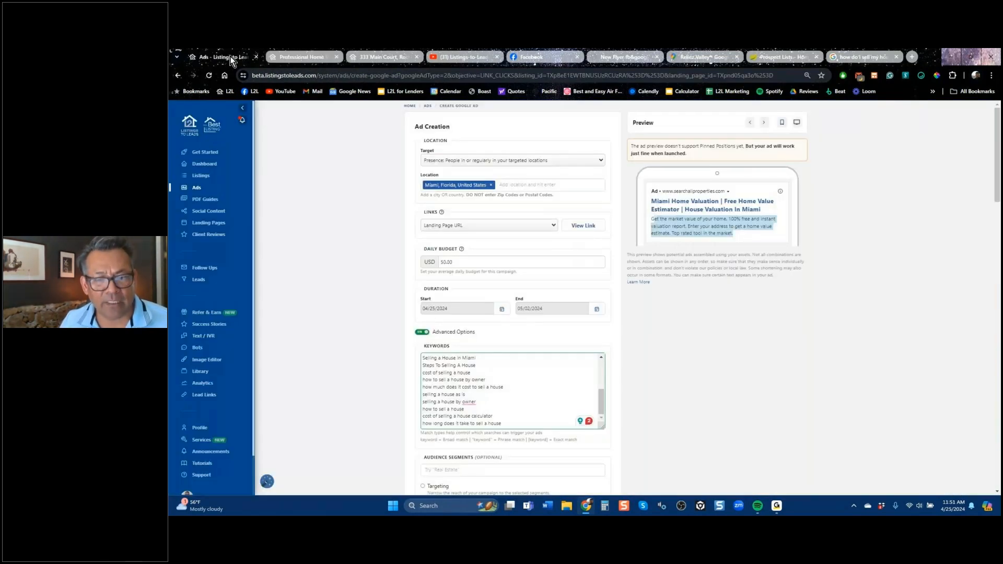
pyautogui.moveTo(475, 372); pyautogui.dragTo(442, 366)
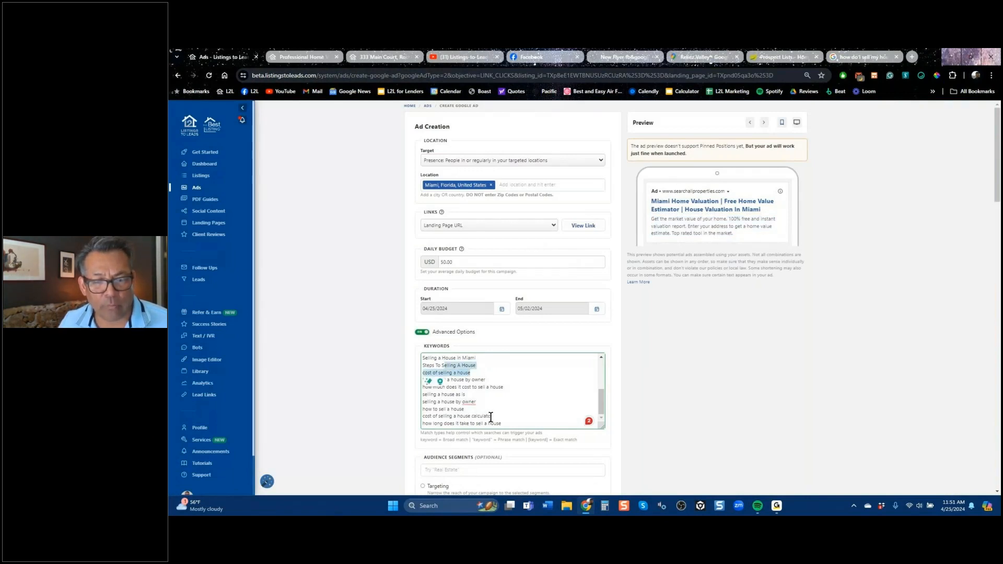
pyautogui.scroll(-5, 537, 410)
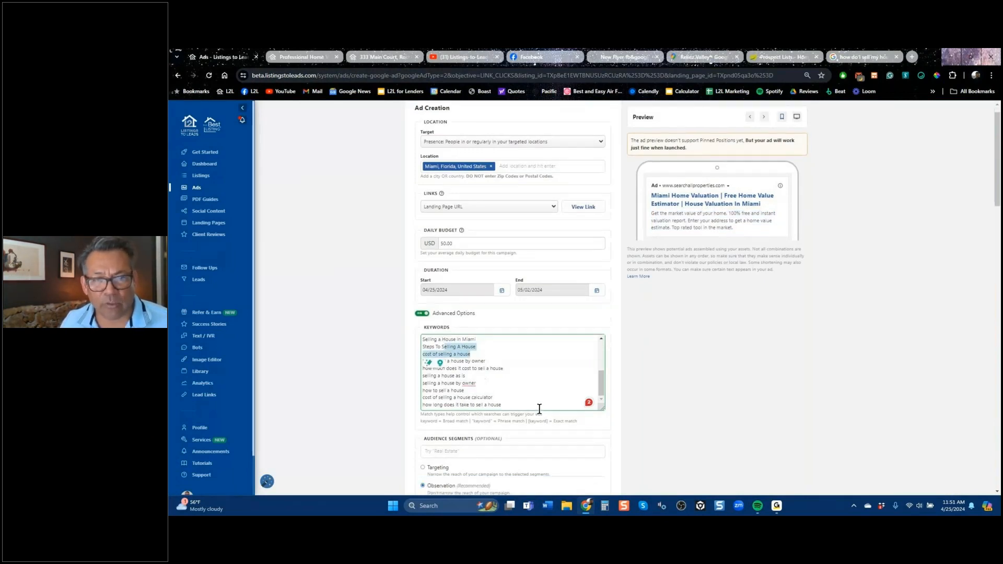
pyautogui.scroll(8, 512, 130)
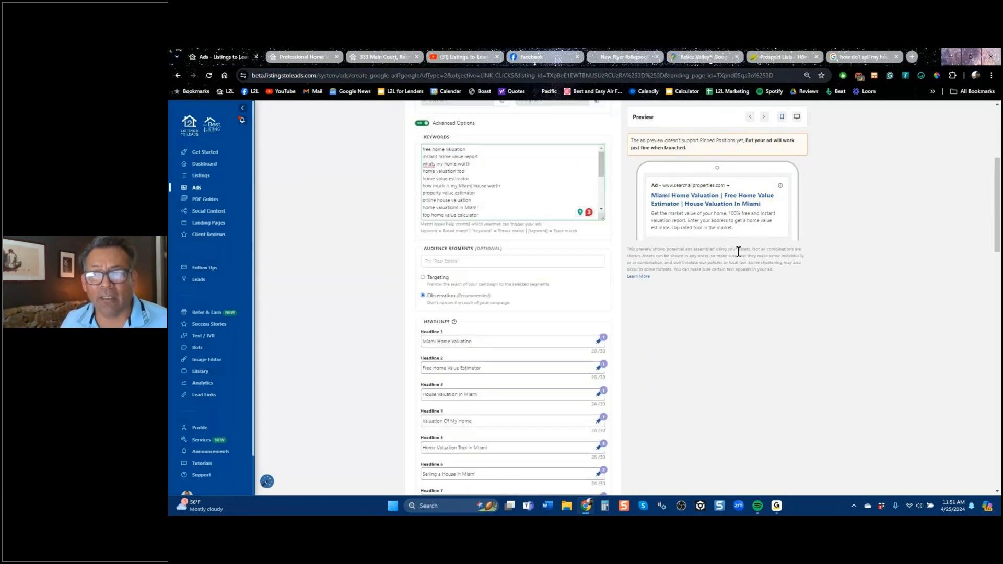
# Review the Google results for "how do i sell my home" and compare them with the Miami ad's keywords and headlines.
pyautogui.click(867, 55)
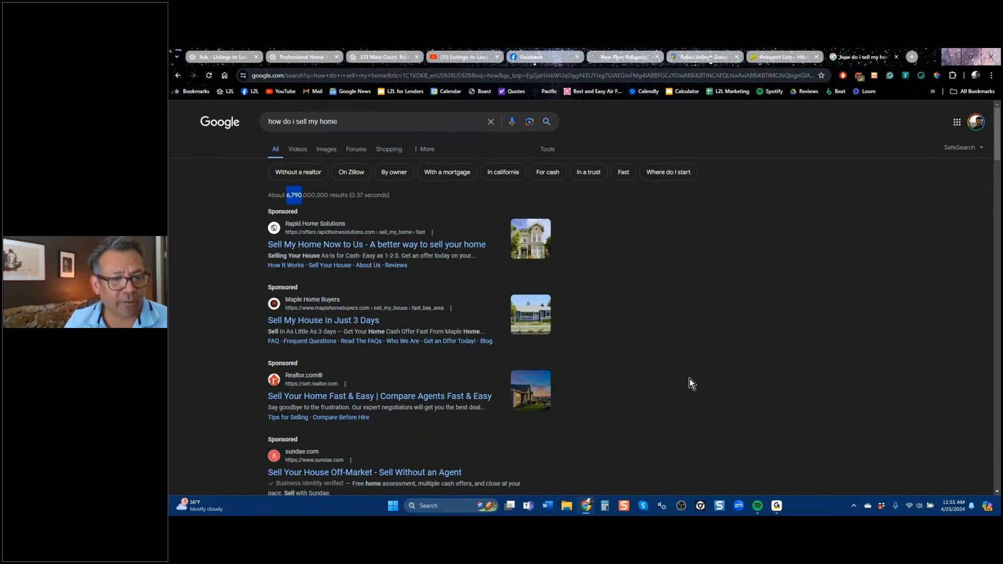
pyautogui.scroll(-5, 625, 386)
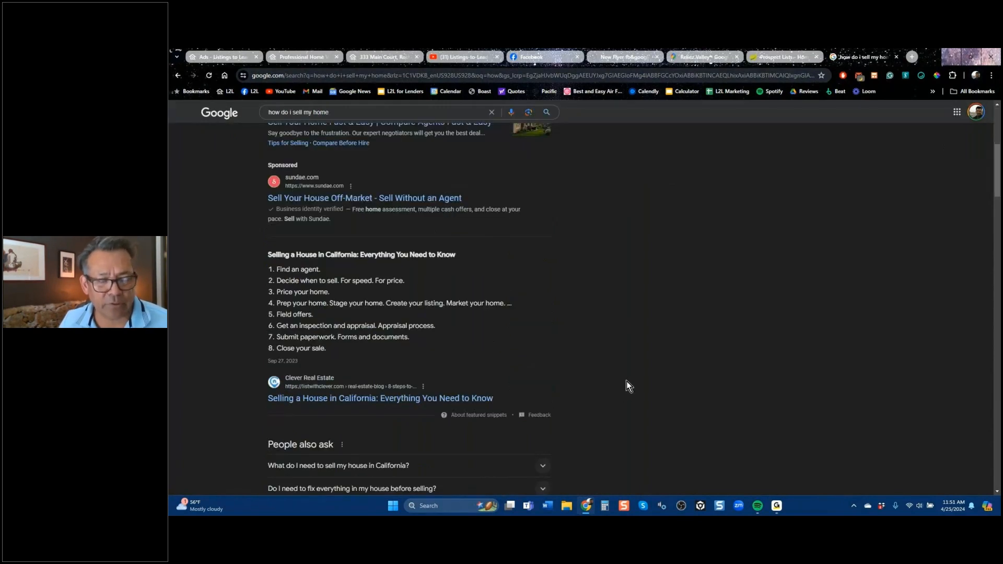
pyautogui.scroll(5, 625, 382)
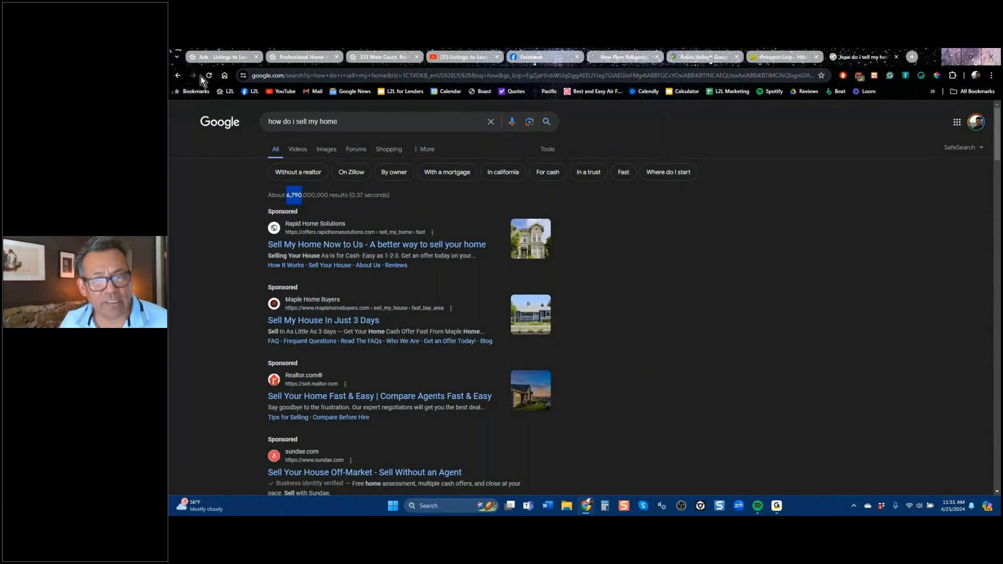
pyautogui.click(219, 59)
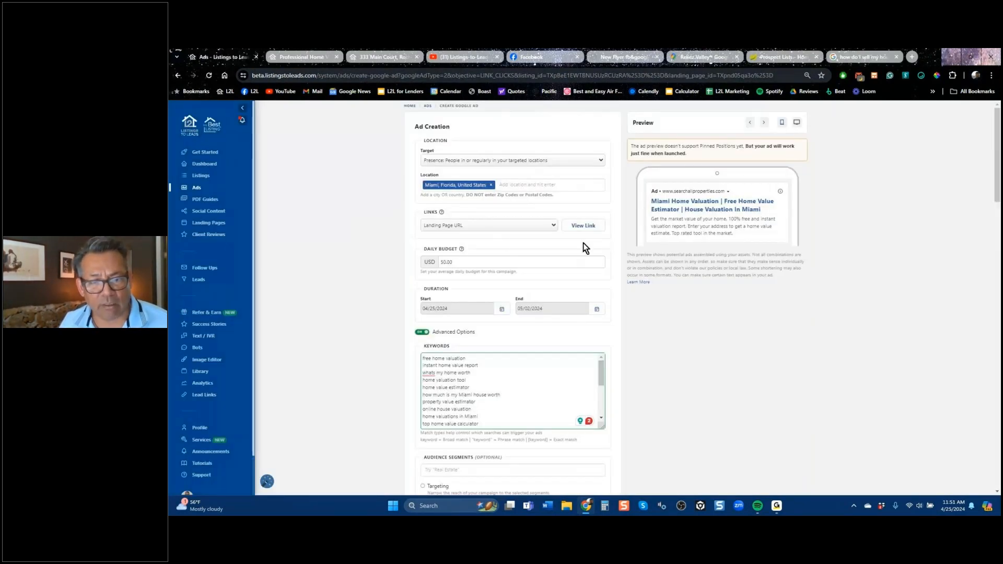
pyautogui.scroll(-5, 708, 357)
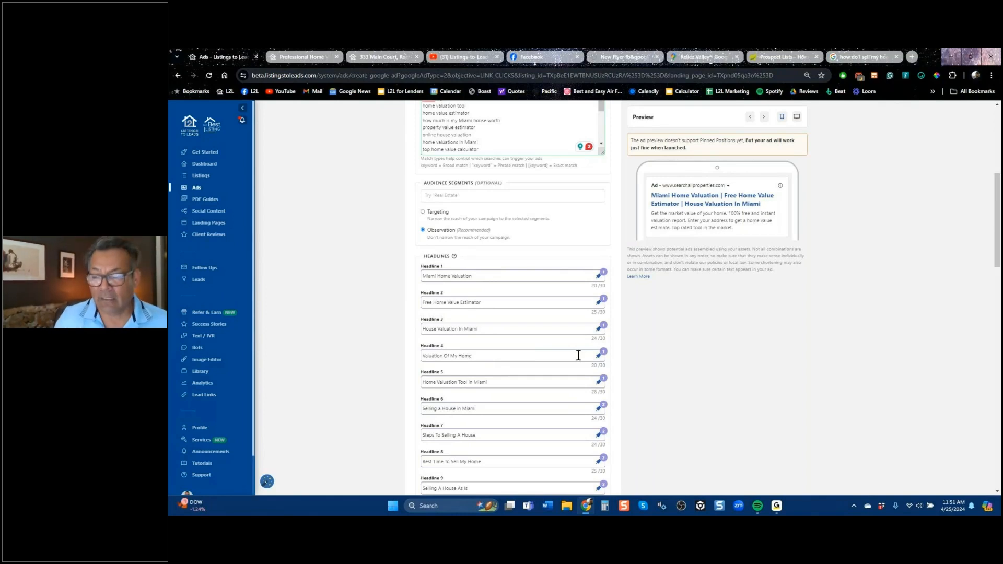
pyautogui.scroll(5, 610, 331)
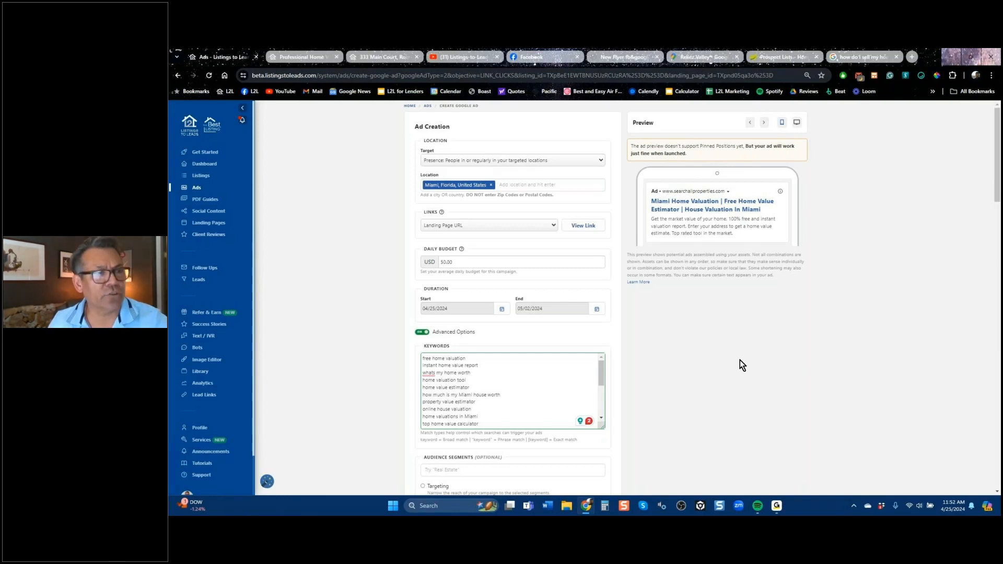
# Leave the Miami ad unpublished and start a custom Google ad from the Ads page.
pyautogui.click(177, 76)
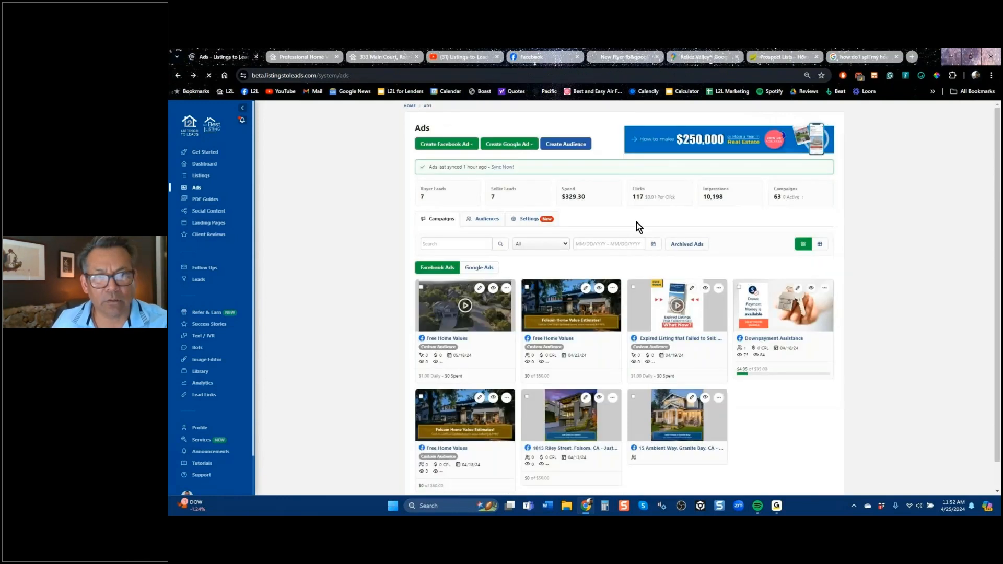
pyautogui.click(514, 144)
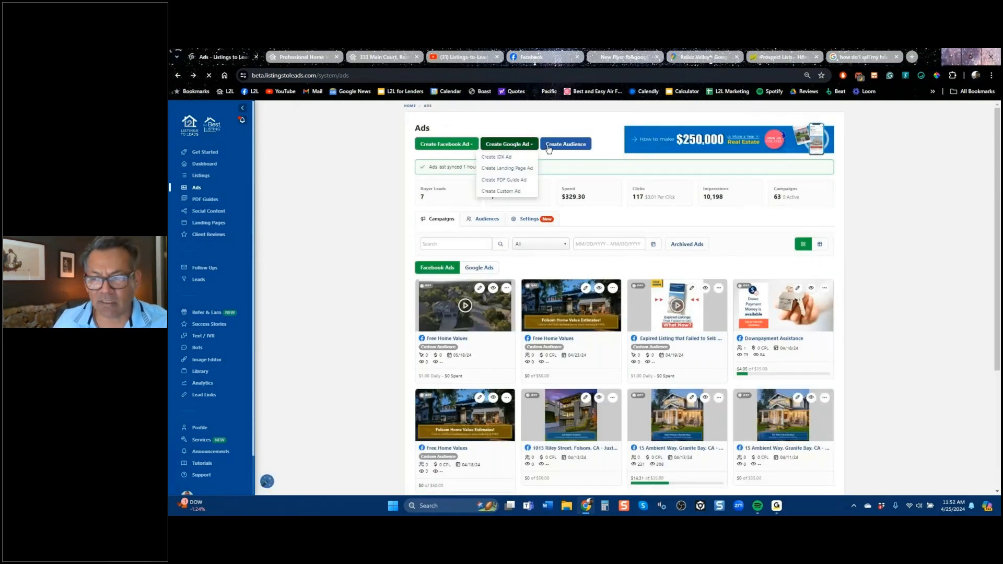
pyautogui.click(504, 192)
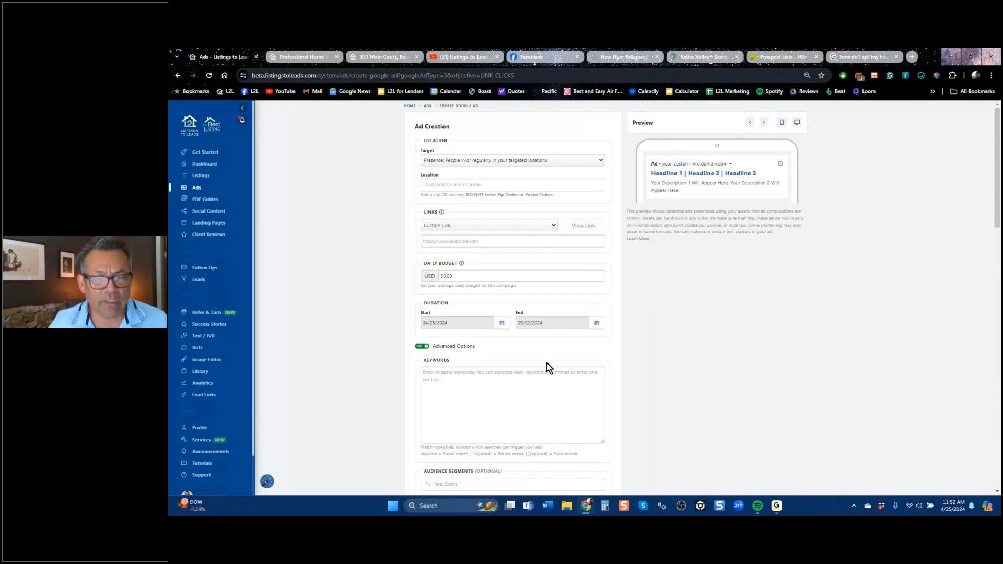
# Examine the custom ad's headline, description and sitelink extension sections, and go back to the Ads page without publishing.
pyautogui.scroll(-3, 552, 365)
pyautogui.scroll(-3, 553, 366)
pyautogui.scroll(-5, 522, 345)
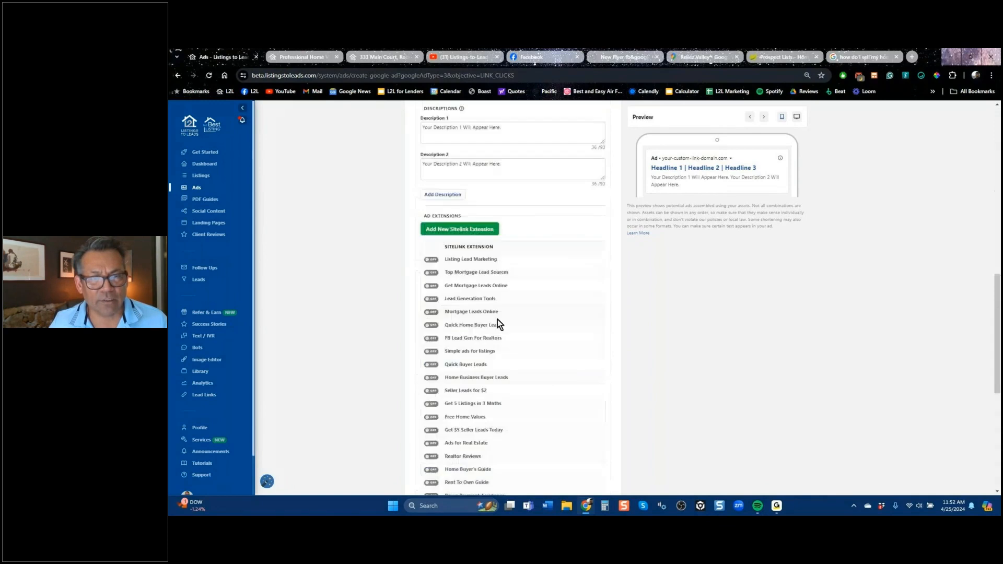
pyautogui.scroll(5, 531, 207)
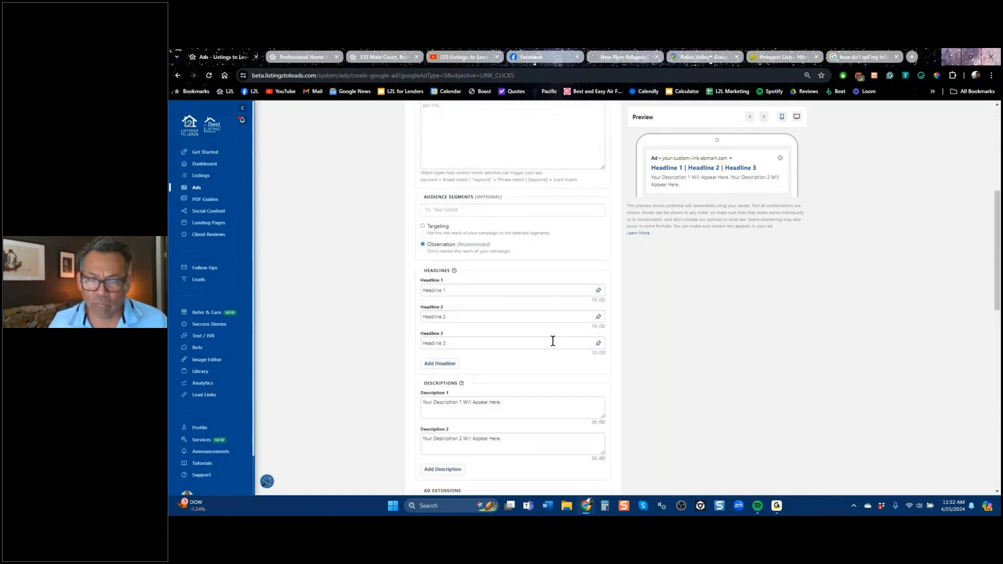
pyautogui.scroll(-4, 555, 359)
pyautogui.scroll(2, 555, 357)
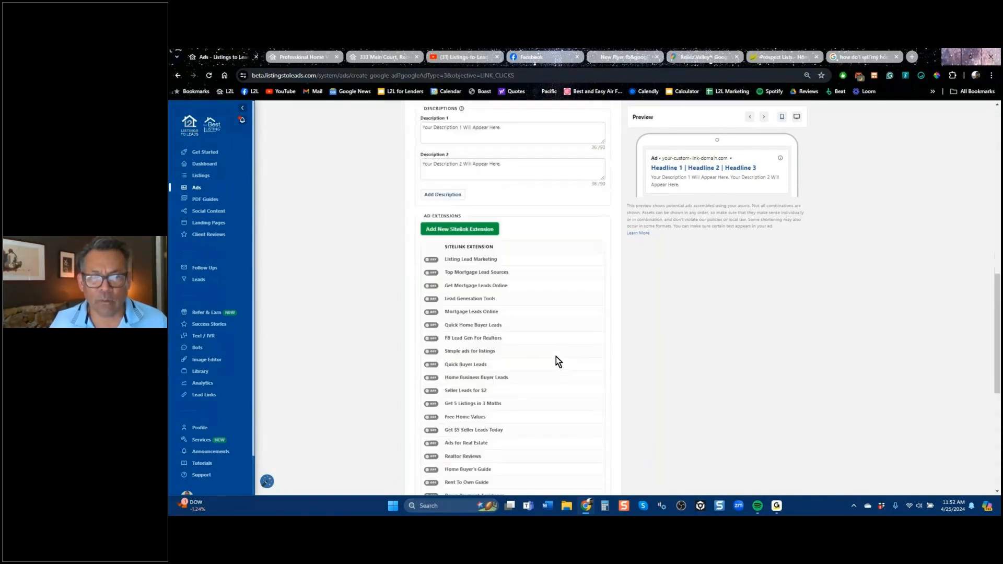
pyautogui.scroll(10, 661, 371)
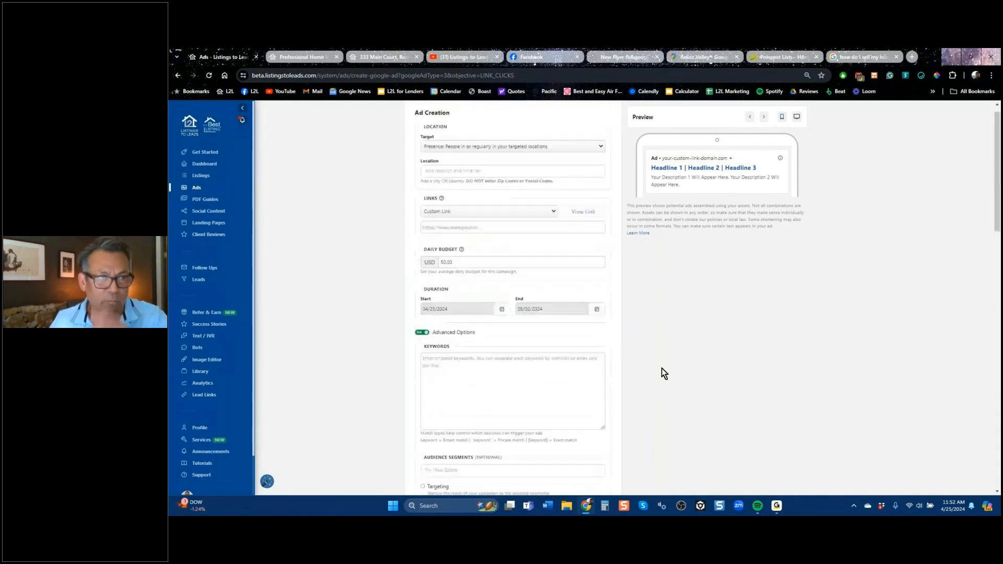
pyautogui.click(178, 75)
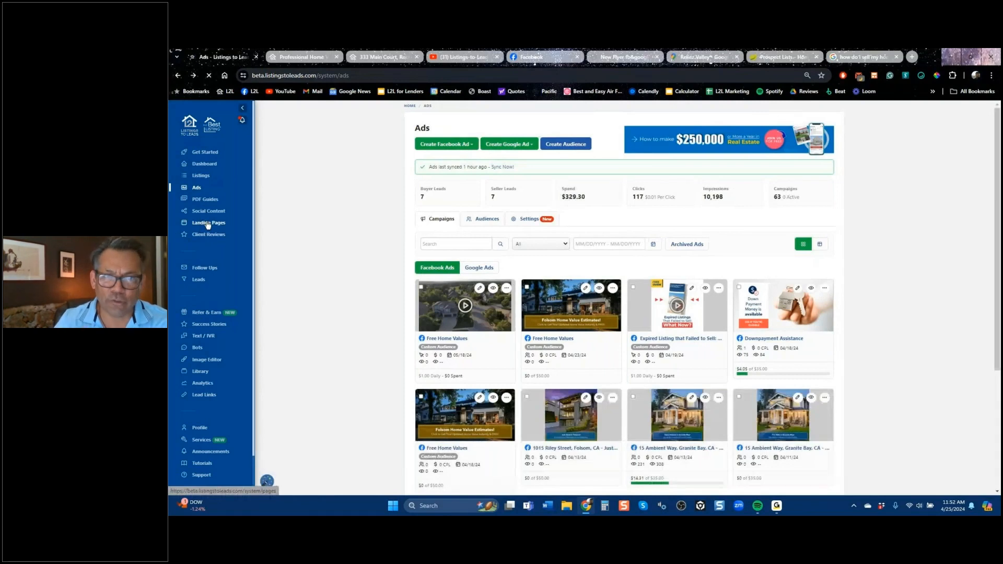
# Review the available types for a new landing page on the Landing Pages page, and close the form without creating one.
pyautogui.click(207, 224)
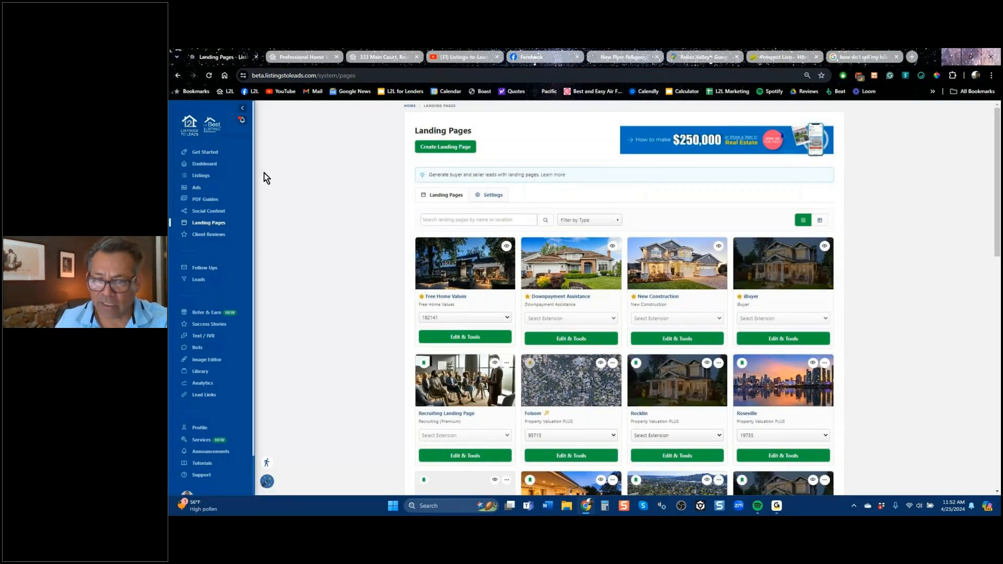
pyautogui.click(445, 147)
pyautogui.click(541, 286)
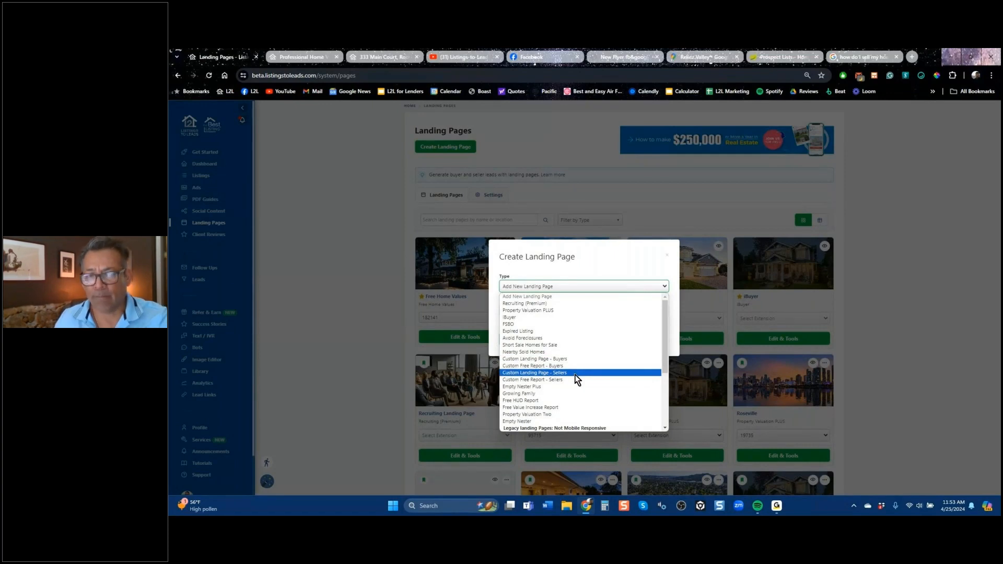
pyautogui.click(663, 258)
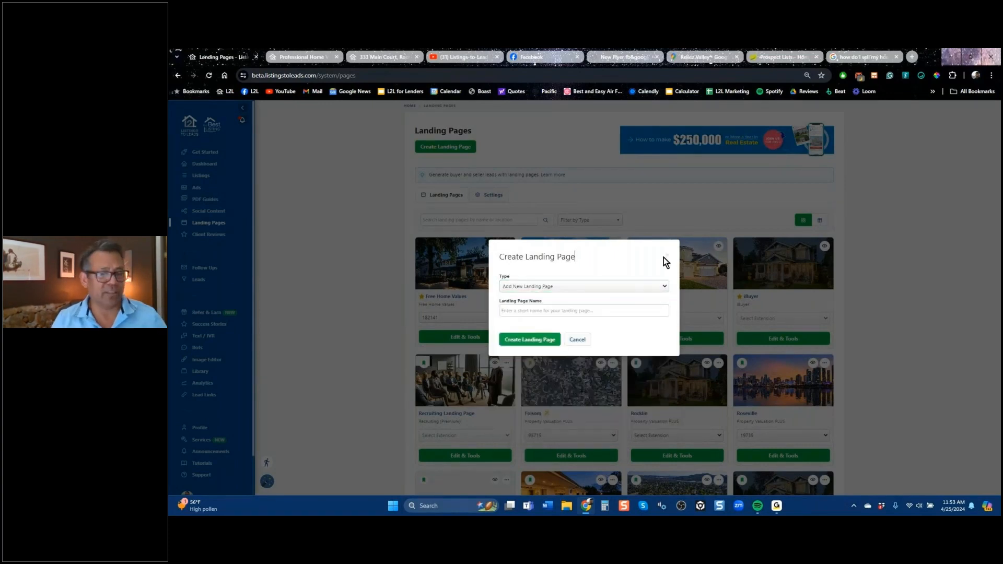
pyautogui.tripleClick(667, 259)
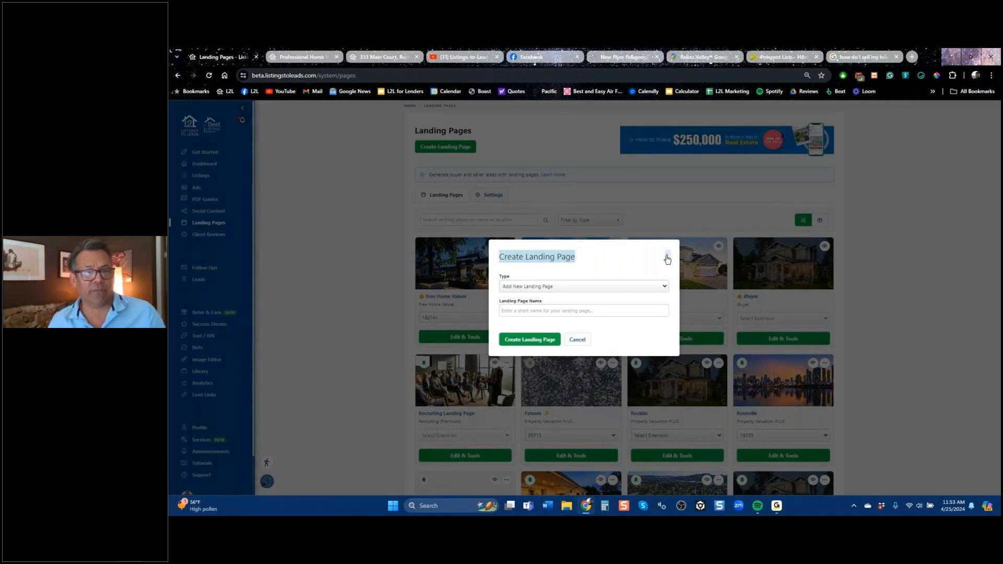
pyautogui.click(667, 258)
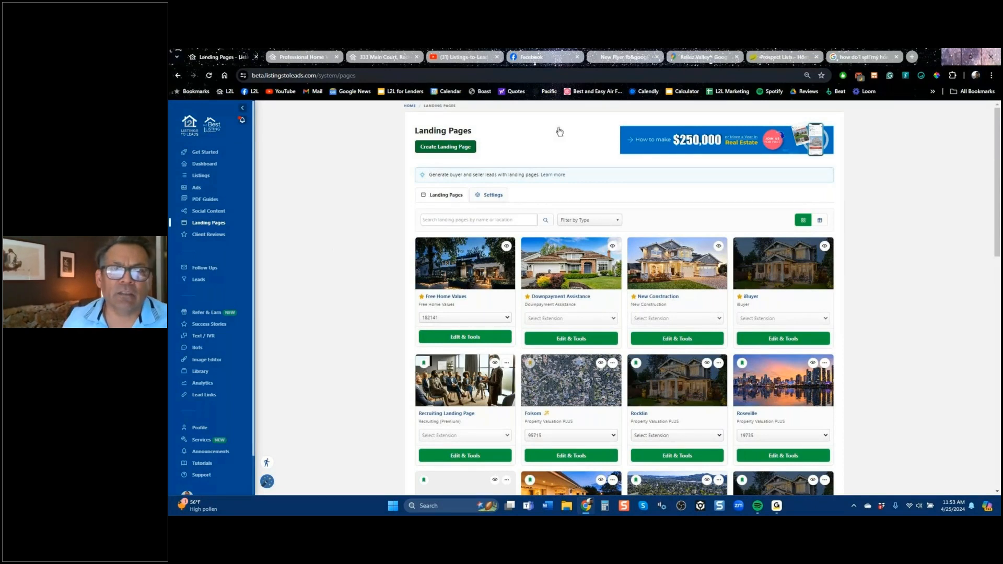
# Switch to Facebook and open the Listings-to-Leads Mastermind Group.
pyautogui.click(548, 58)
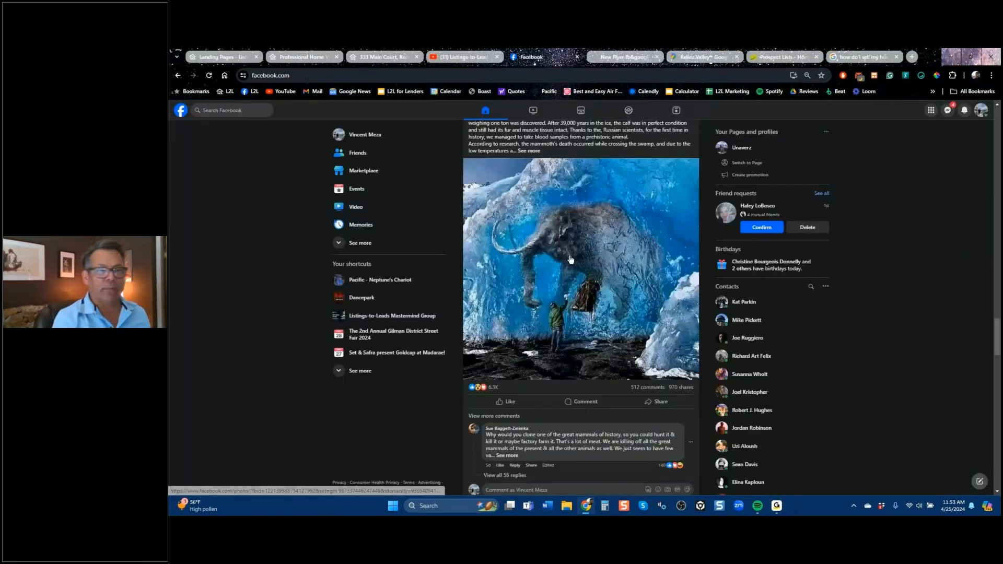
pyautogui.click(384, 318)
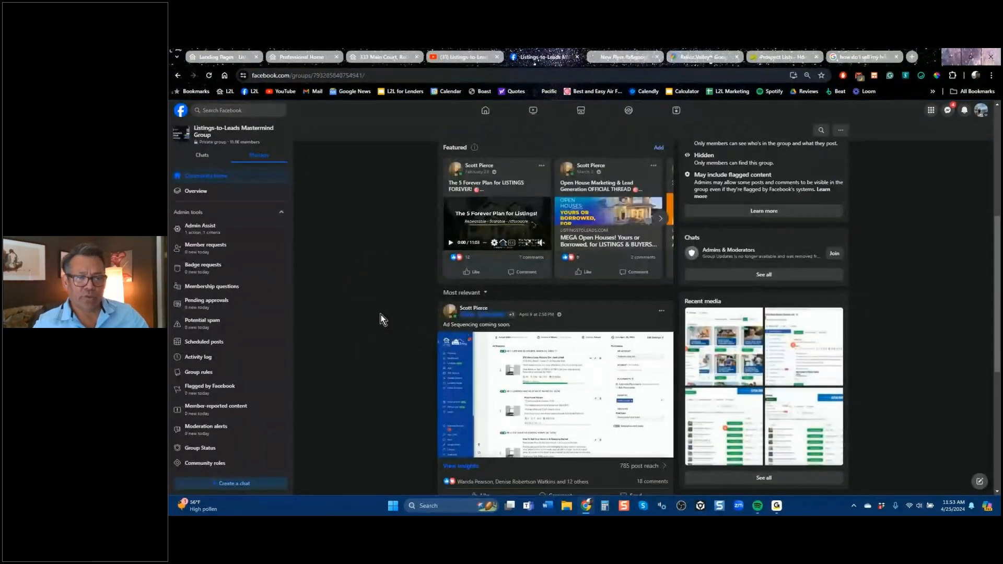
# Browse the group's posts down to the question about quality seller leads, and switch to the Ads page in Listings to Leads.
pyautogui.scroll(-5, 383, 319)
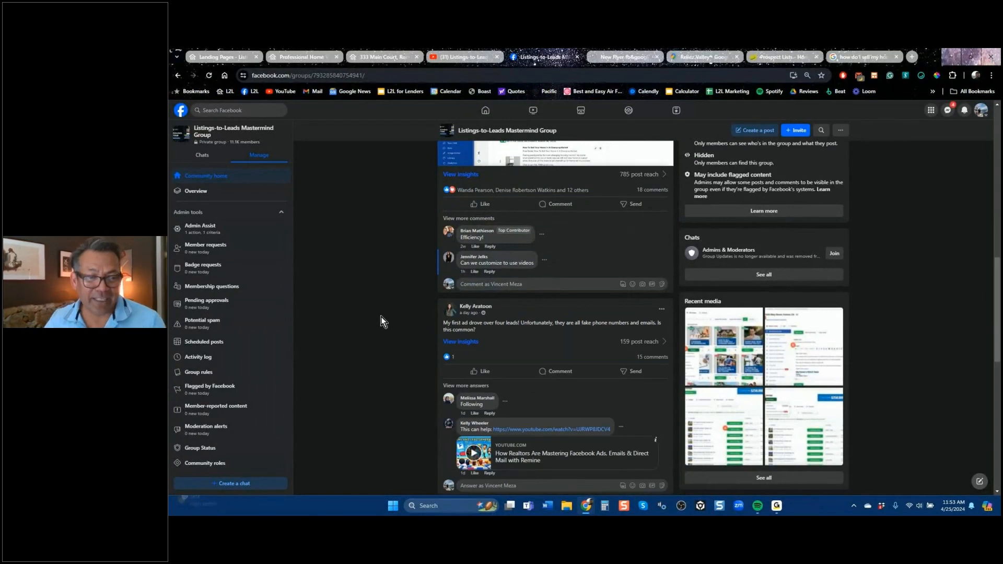
pyautogui.scroll(-4, 395, 308)
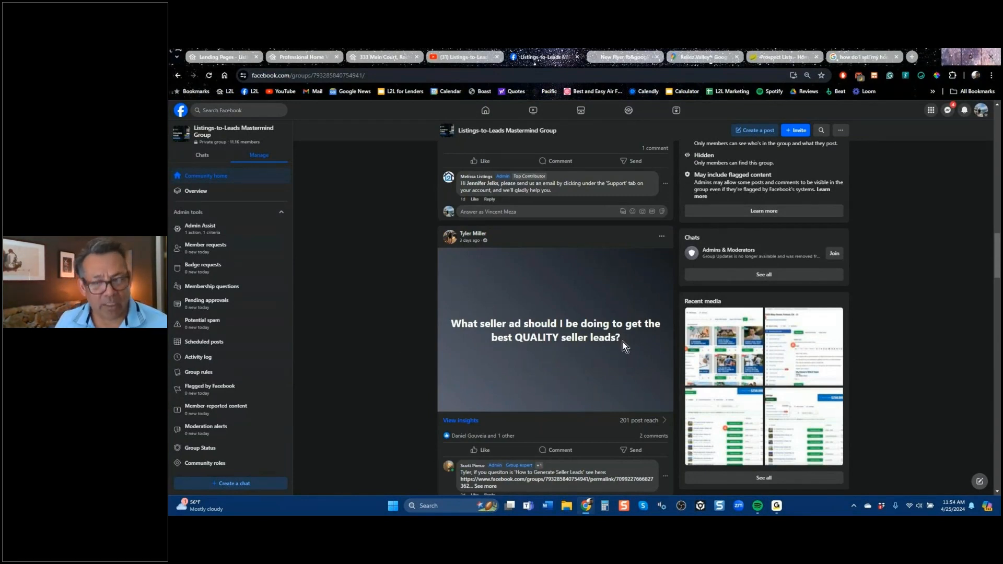
pyautogui.click(224, 57)
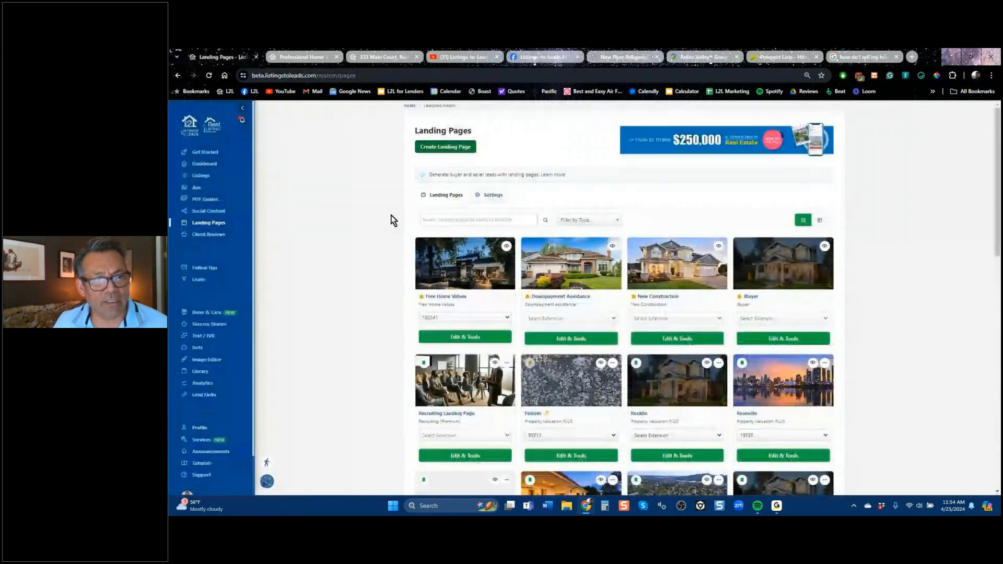
pyautogui.click(197, 190)
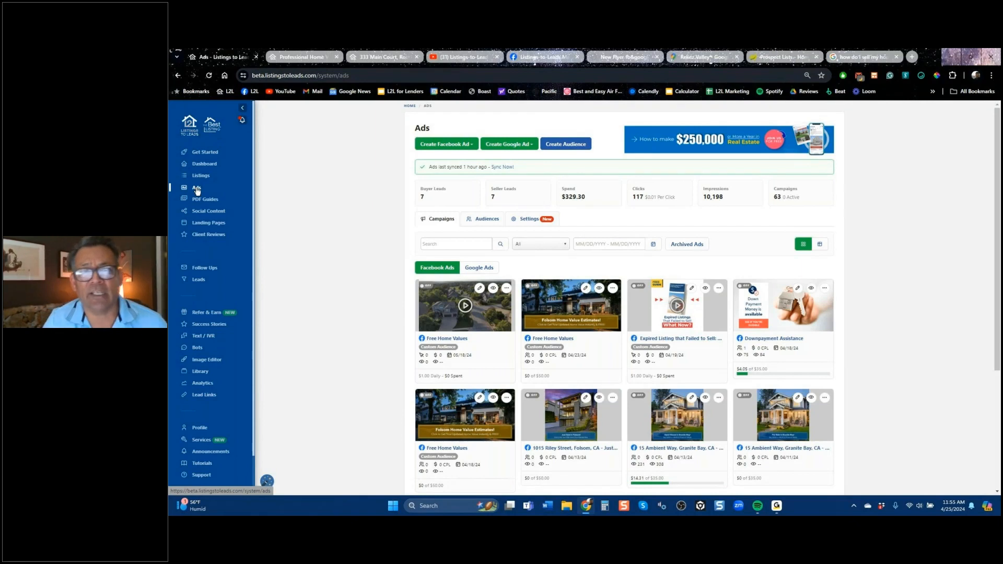
# Return to the Facebook group and highlight "best QUALITY seller leads?" in the seller ad question post.
pyautogui.click(542, 57)
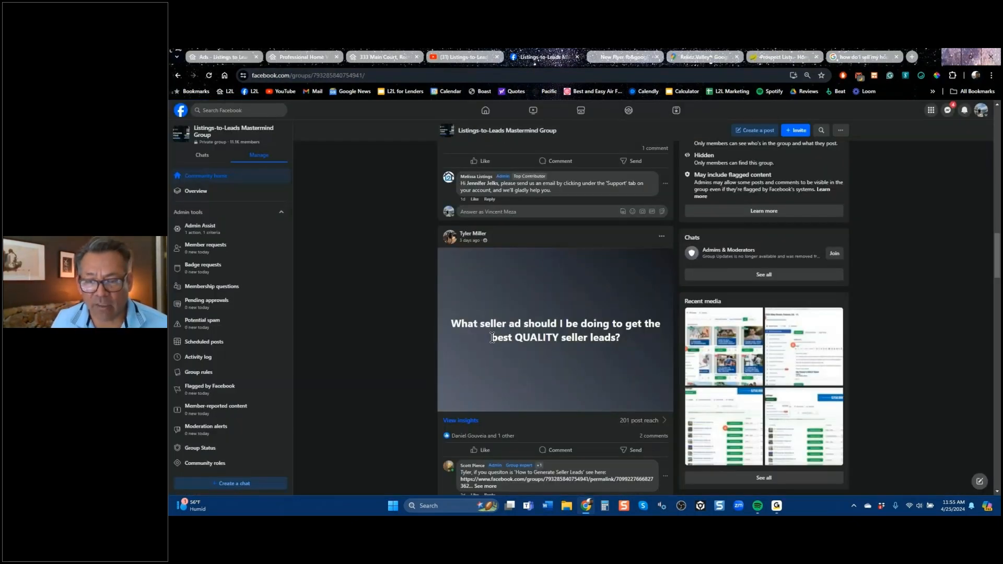
pyautogui.moveTo(492, 337); pyautogui.dragTo(620, 338)
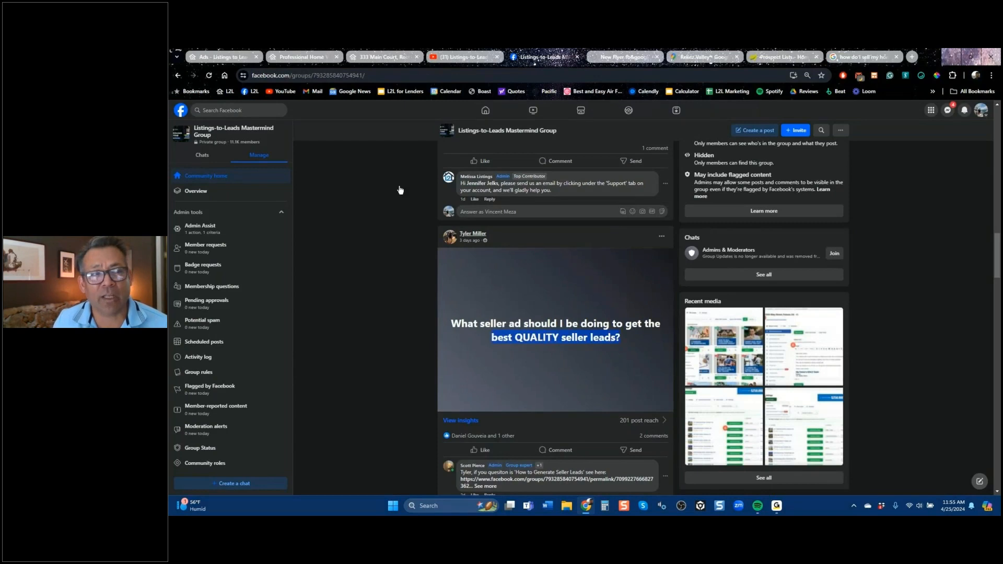
# Switch back to the Listings to Leads Ads page and review the Create Audience form, closing it without creating an audience.
pyautogui.click(246, 57)
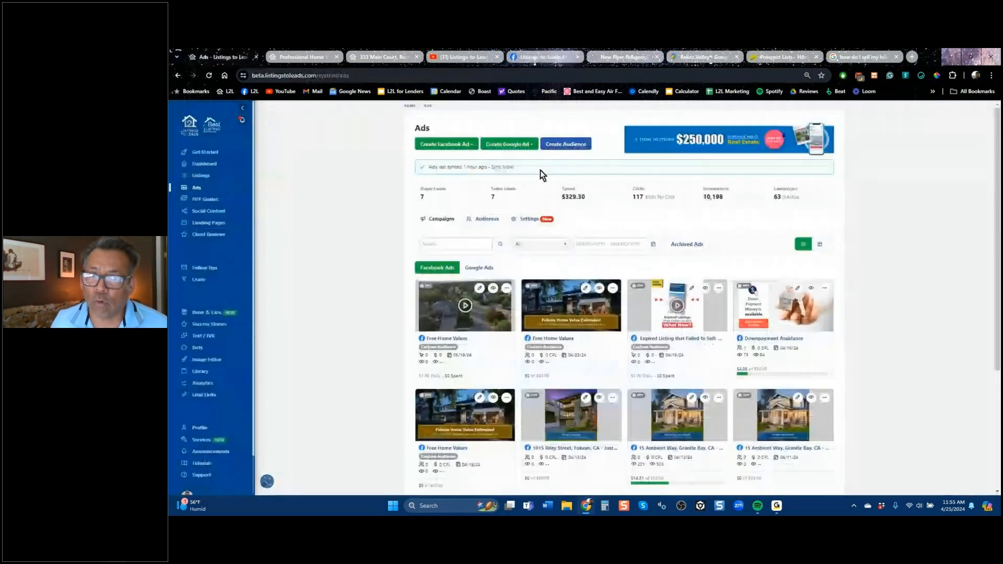
pyautogui.click(445, 144)
pyautogui.click(565, 148)
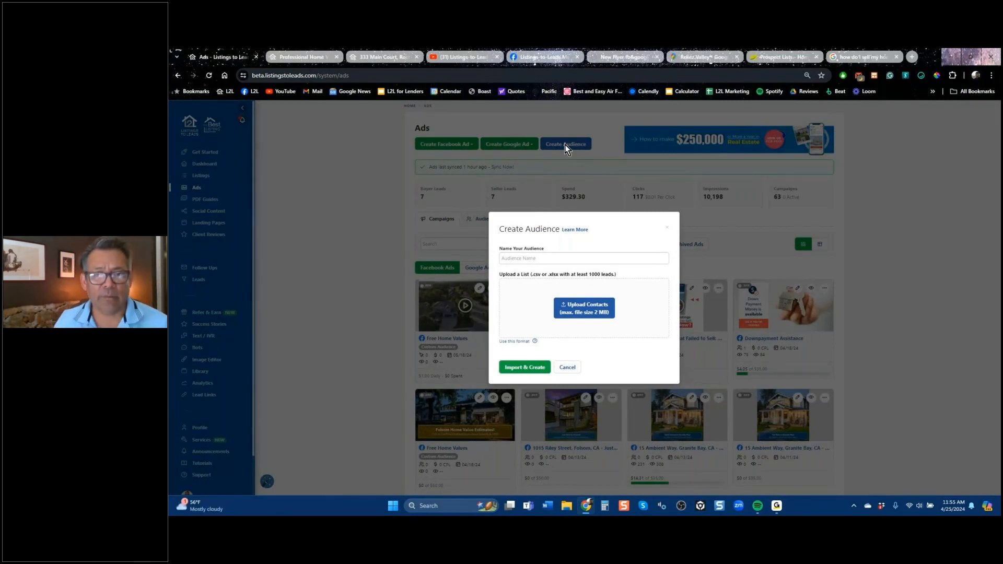
pyautogui.click(400, 195)
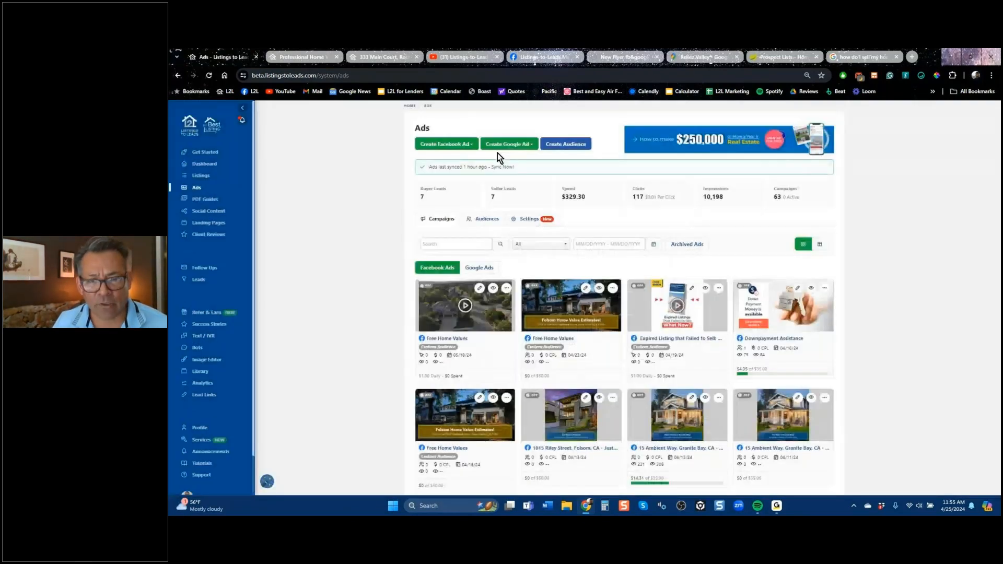
# Start a Facebook ad for the Just Listed property on Douglas Blvd in Granite Bay with the Lead Ads objective.
pyautogui.click(461, 147)
pyautogui.click(592, 267)
pyautogui.click(592, 307)
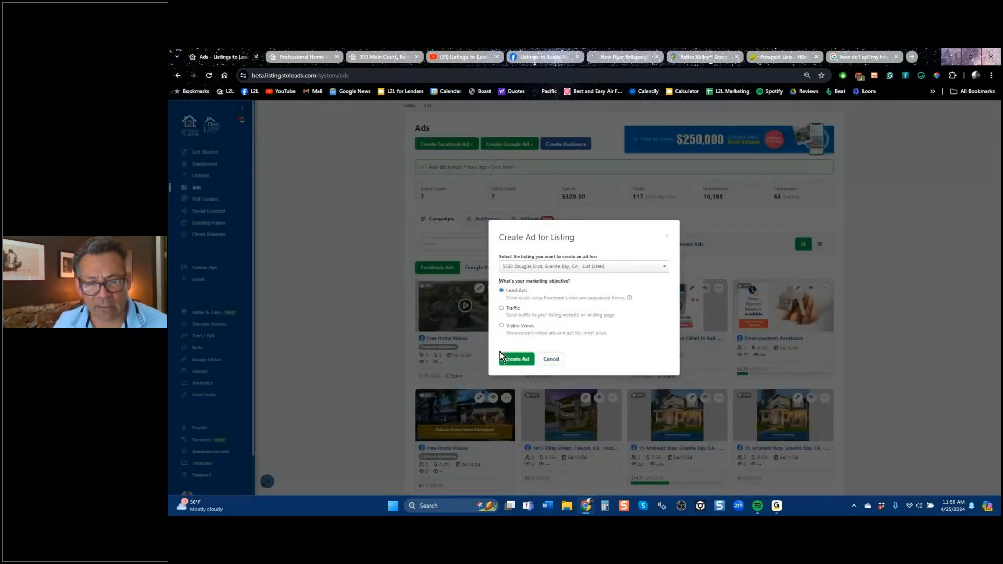
pyautogui.click(521, 360)
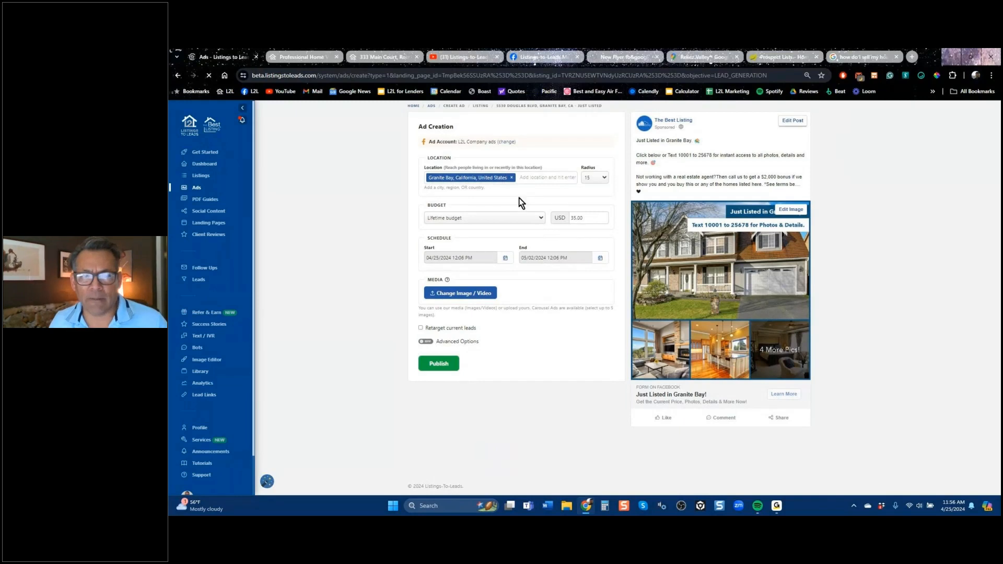
# Replace the ad's Granite Bay target location with Chicago, Illinois, United States.
pyautogui.click(511, 178)
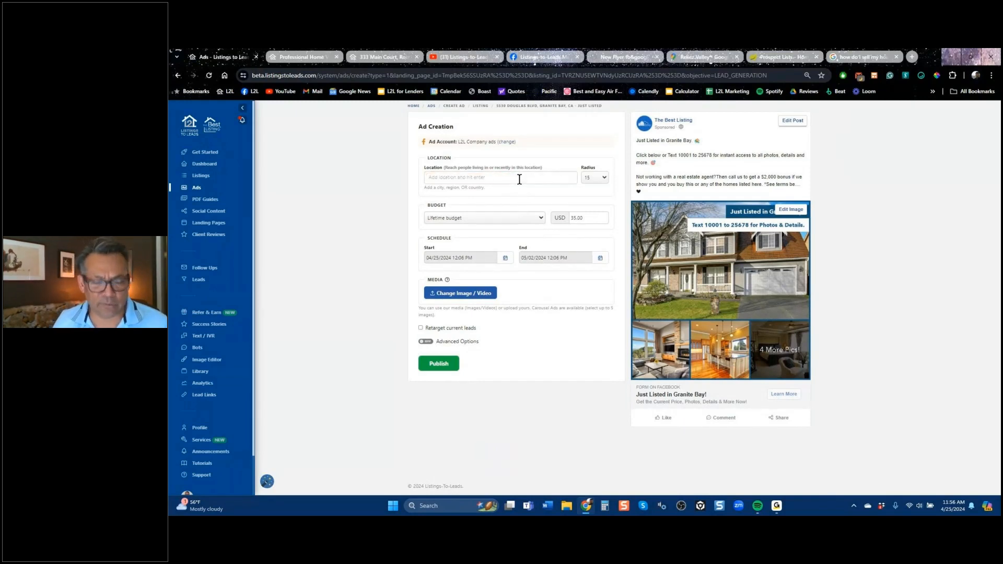
pyautogui.write('chicagor')
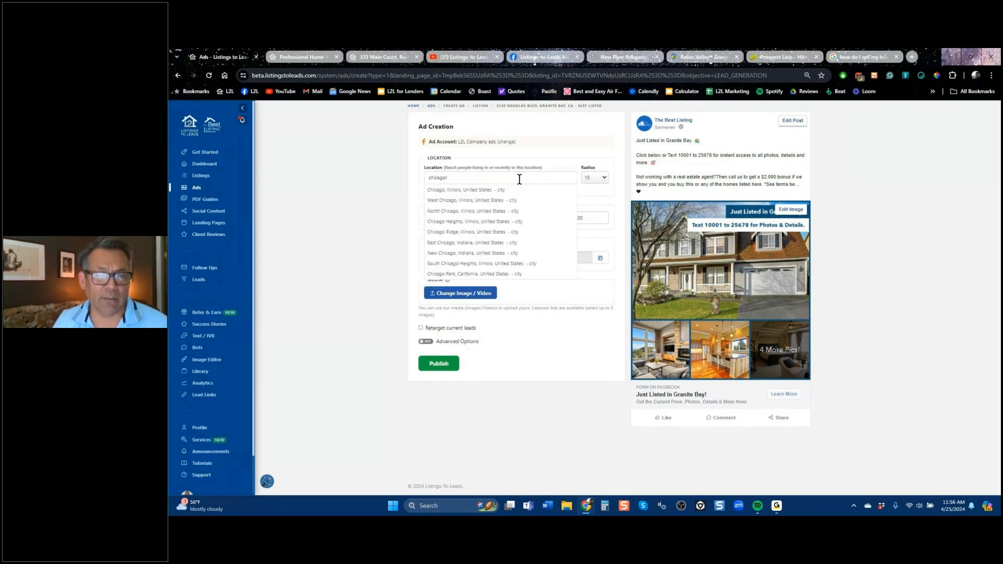
pyautogui.click(521, 190)
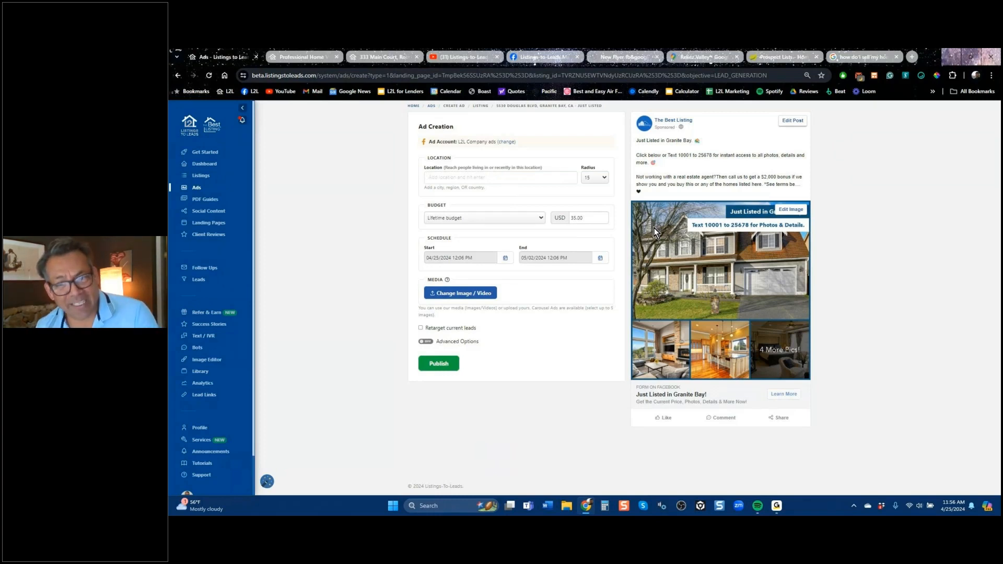
pyautogui.write('chl')
pyautogui.write('cago')
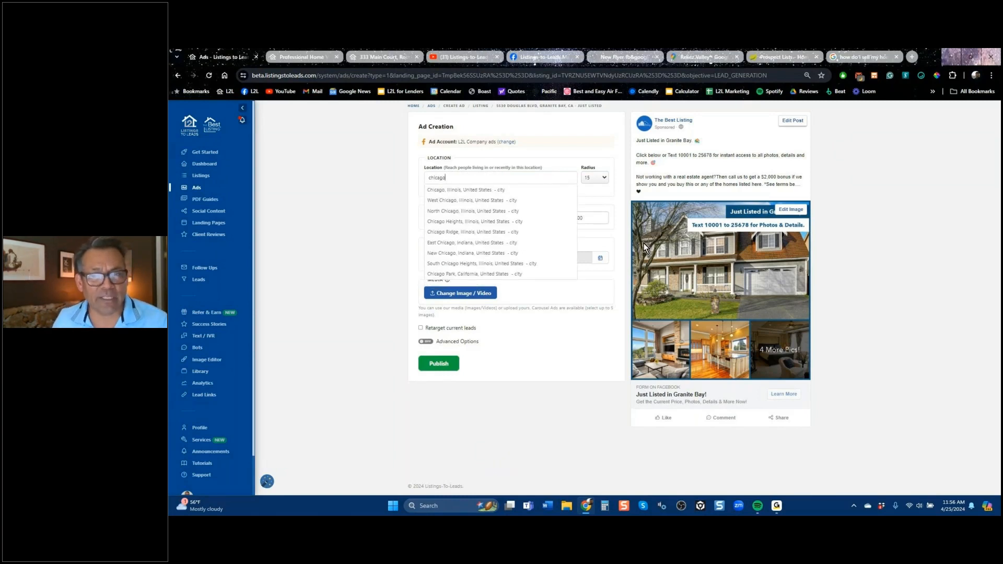
pyautogui.click(487, 190)
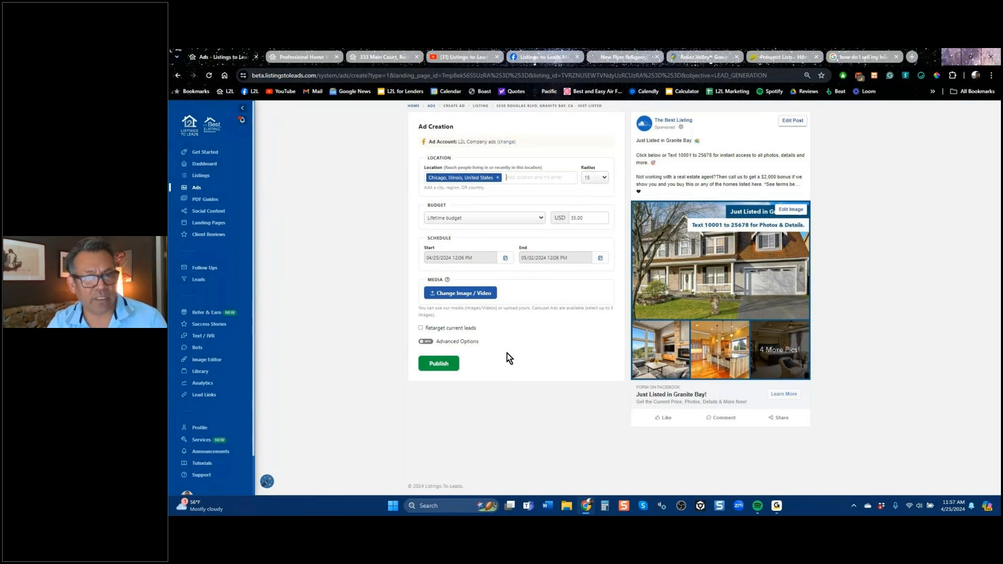
# Try adding New York, New York as a second target location, and remove both cities from the ad.
pyautogui.write('new')
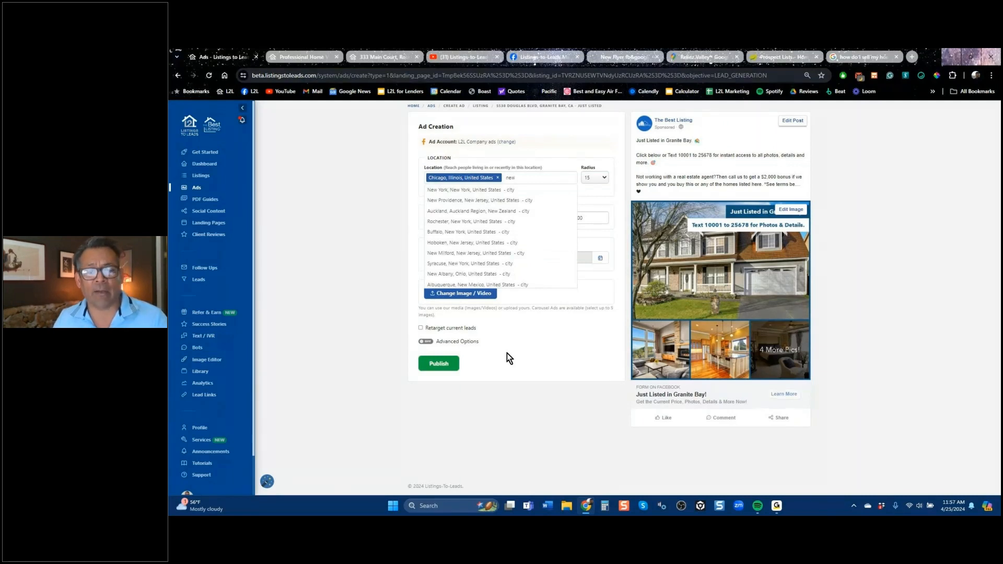
pyautogui.click(487, 191)
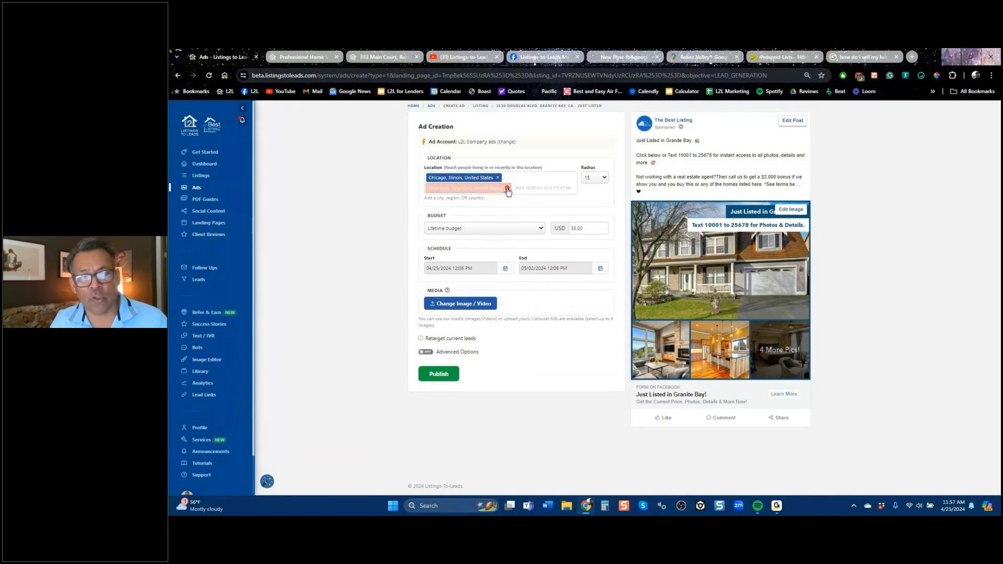
pyautogui.click(506, 189)
pyautogui.click(497, 178)
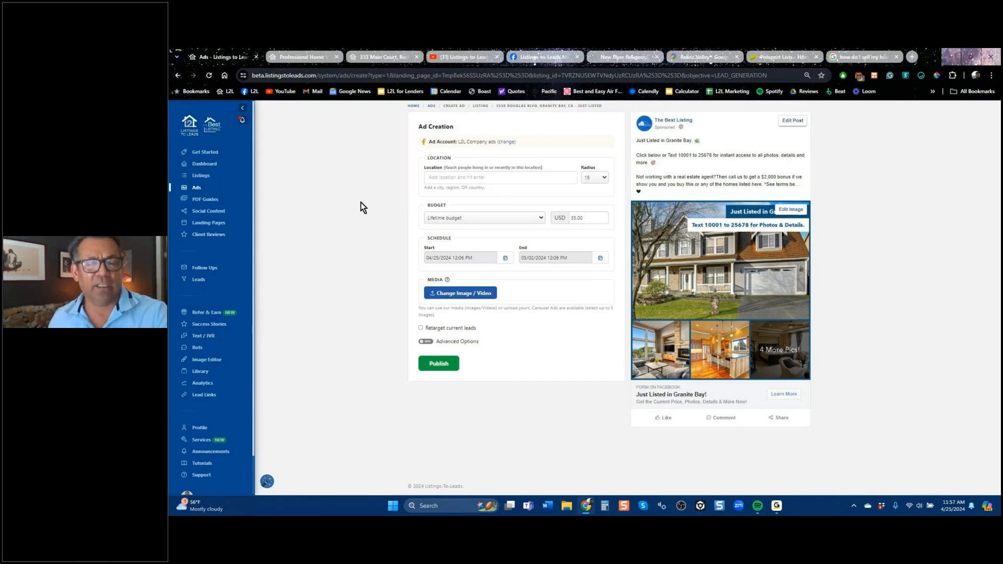
# Switch to the Listings-to-Leads YouTube channel and copy the web address of its videos page.
pyautogui.click(465, 58)
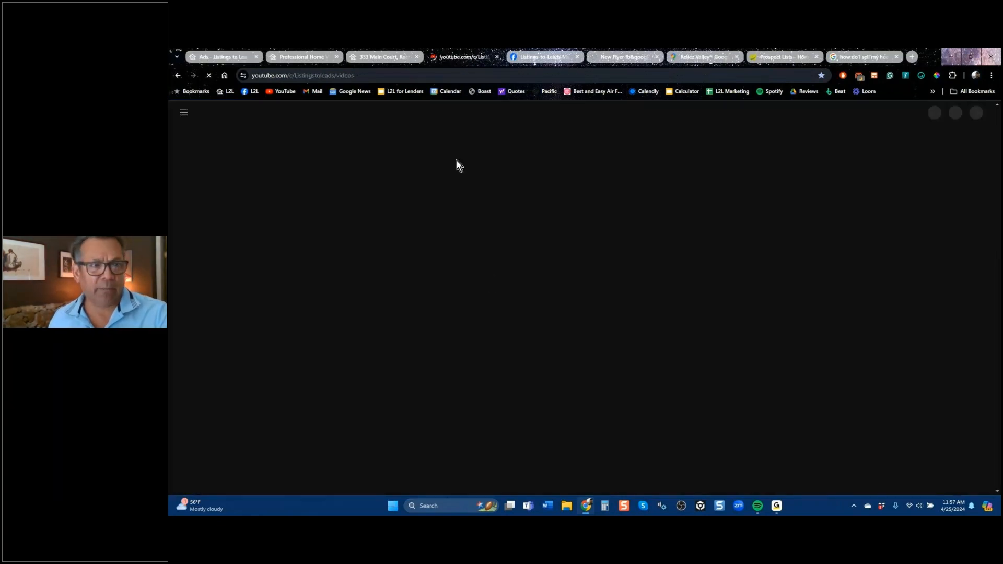
pyautogui.click(362, 76)
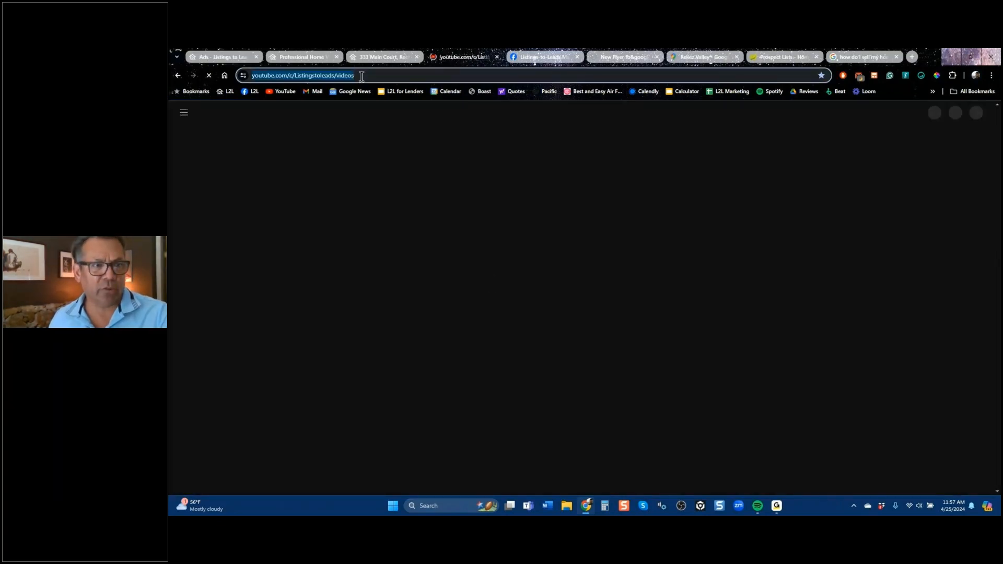
pyautogui.rightClick(292, 74)
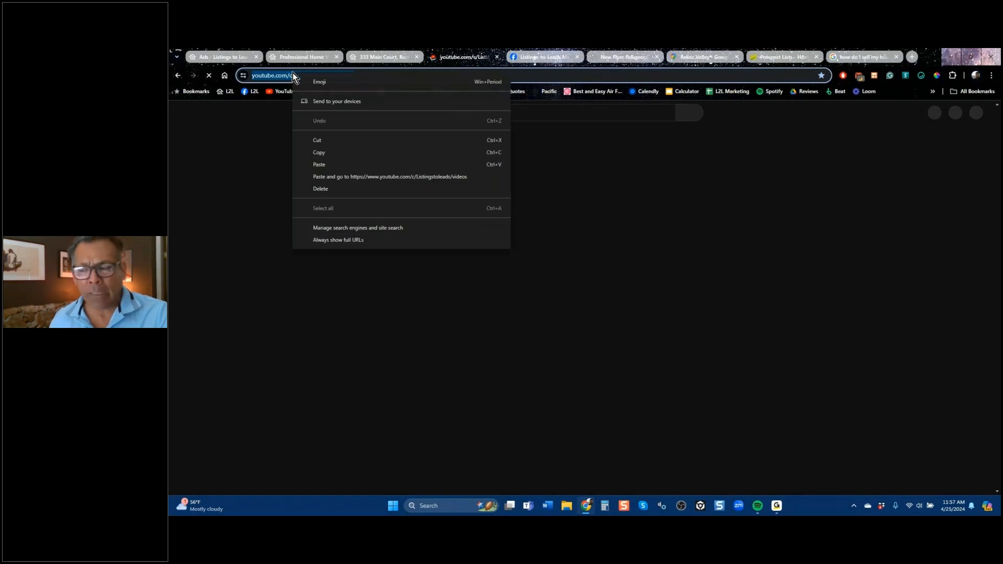
pyautogui.click(321, 153)
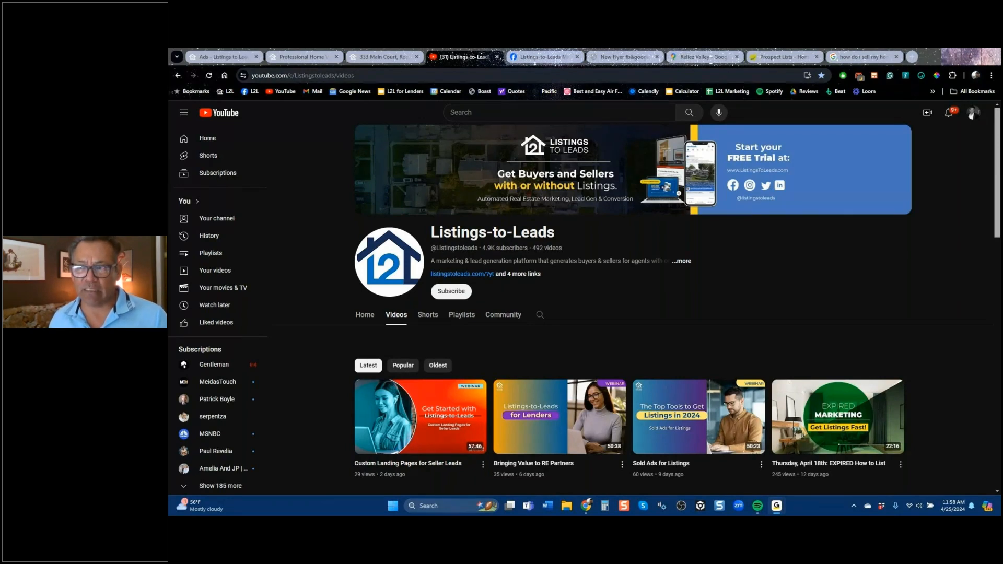
# Look through the latest webinar videos on the Listings-to-Leads YouTube channel and return to the channel header.
pyautogui.moveTo(997, 163); pyautogui.dragTo(998, 221)
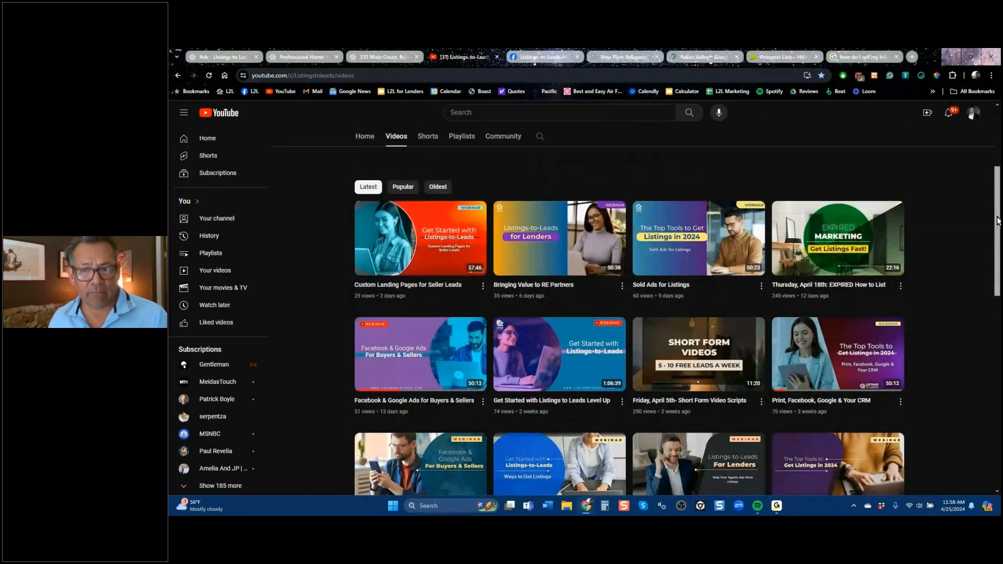
pyautogui.moveTo(710, 280)
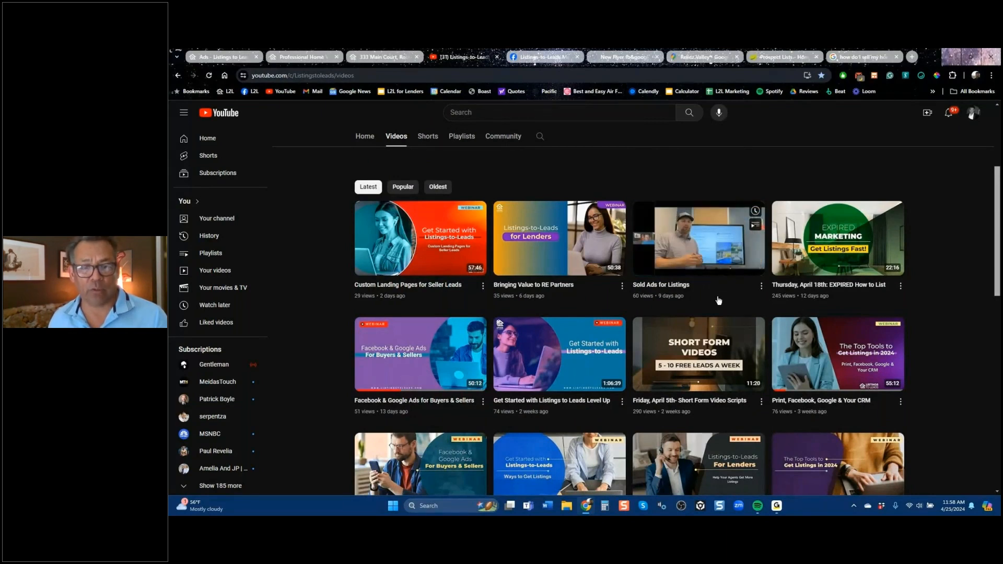
pyautogui.click(939, 378)
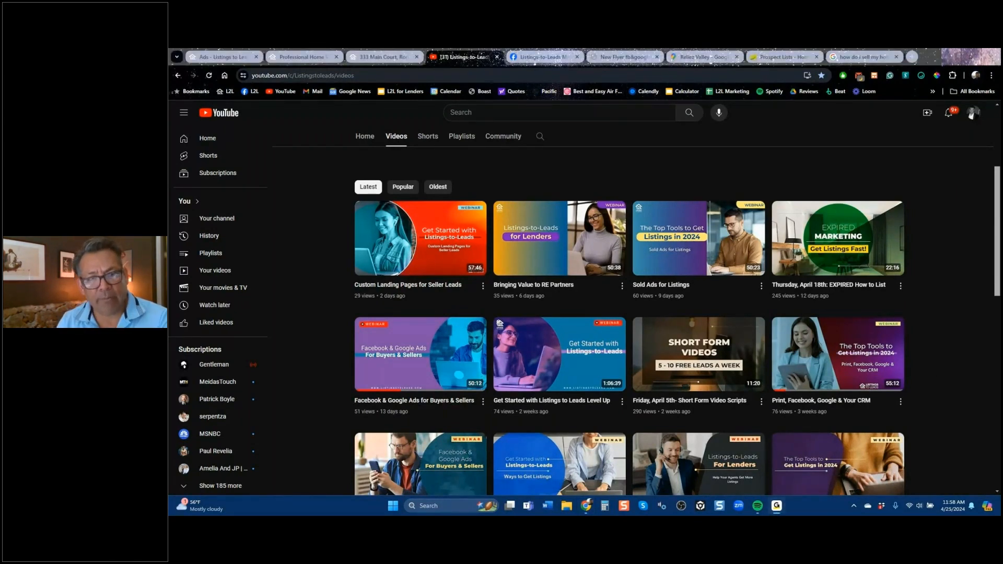
pyautogui.scroll(3, 536, 139)
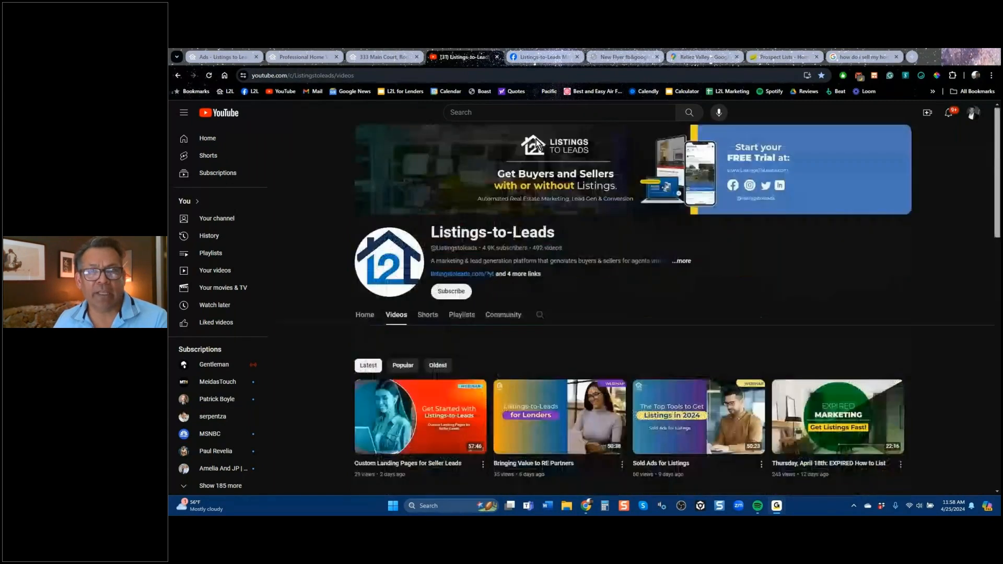
# Switch to the Listings-to-Leads Mastermind Group on Facebook and look over its header and featured posts.
pyautogui.click(550, 56)
pyautogui.scroll(5, 556, 191)
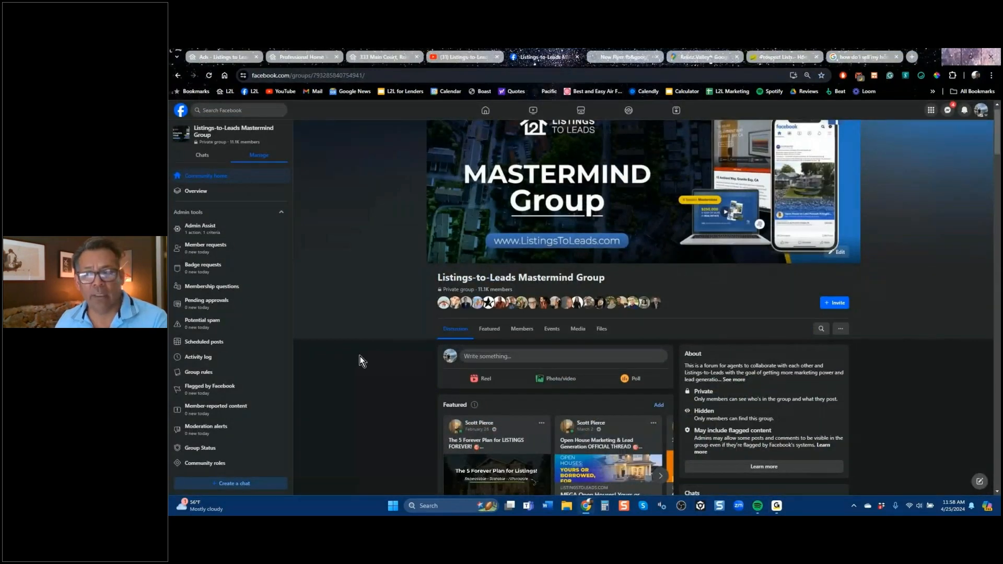
pyautogui.scroll(-5, 366, 350)
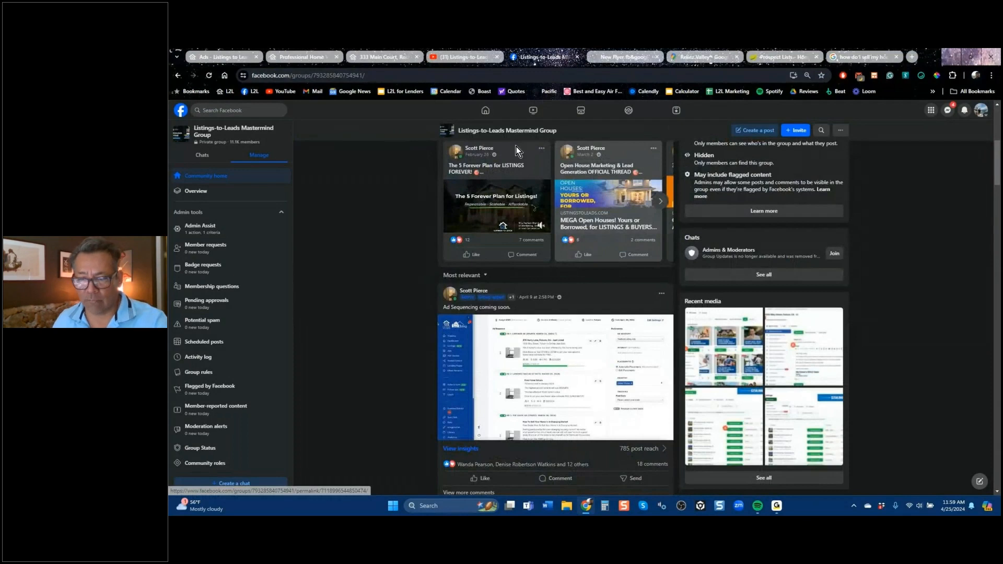